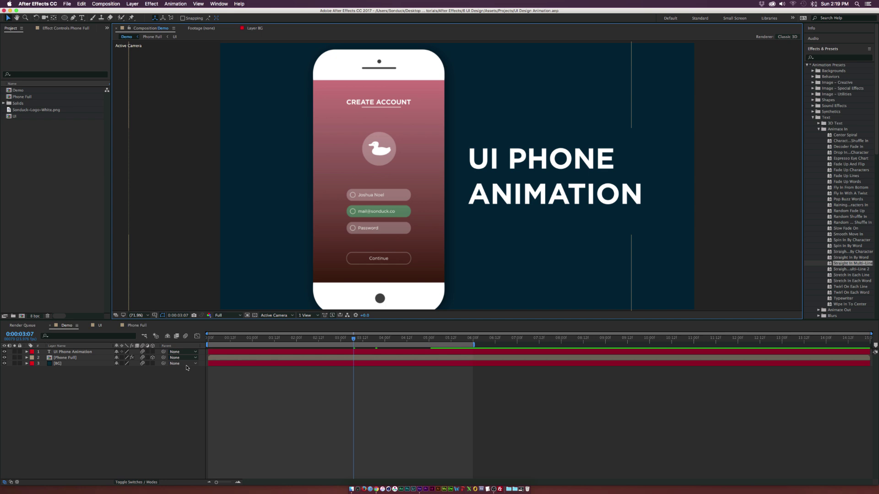
Step: Create a new 1920×1080 composition
left_click(107, 4)
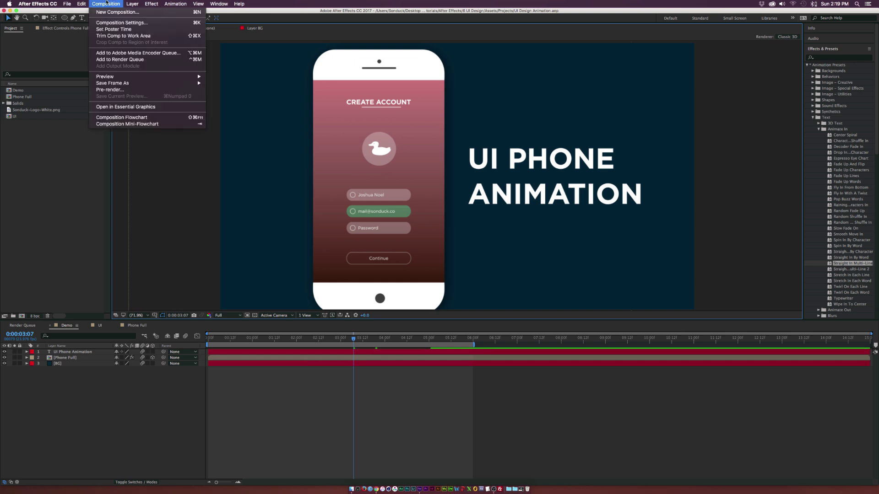
left_click(105, 13)
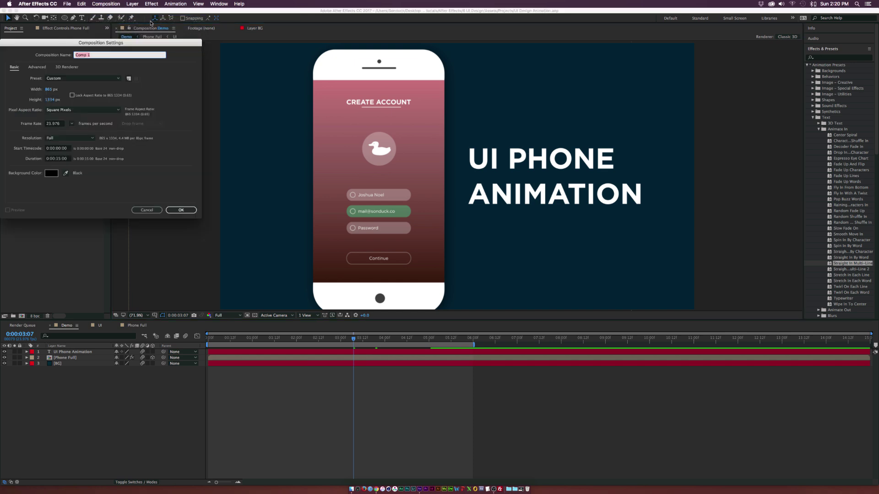
left_click(49, 90)
type("1920")
key("Tab")
type("1080")
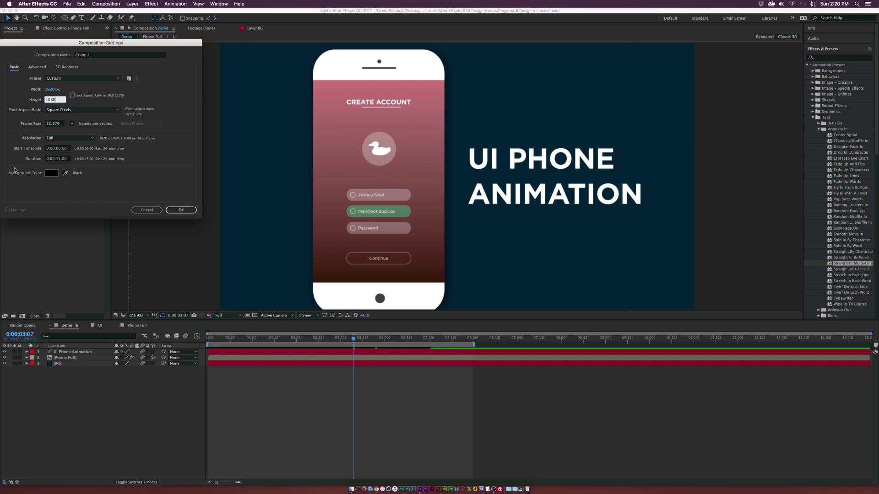
left_click(181, 210)
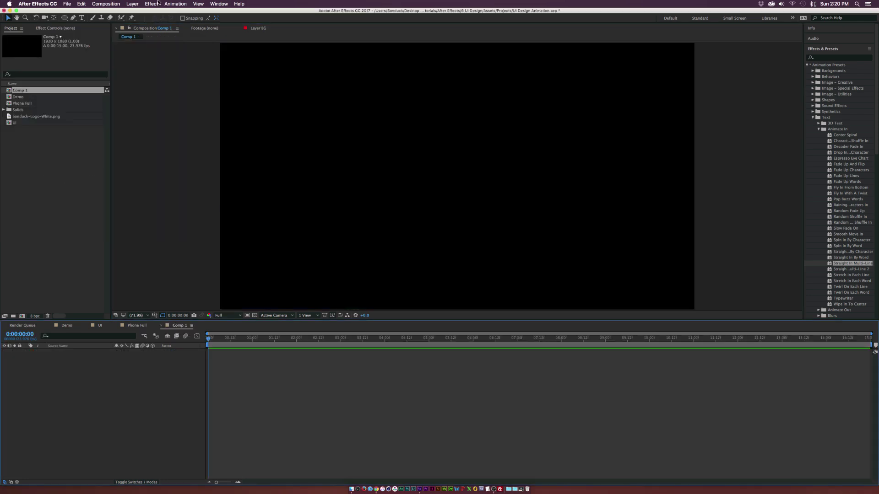
Step: Add a dark blue solid layer named BG filling the frame
left_click(132, 3)
mouse_move(137, 11)
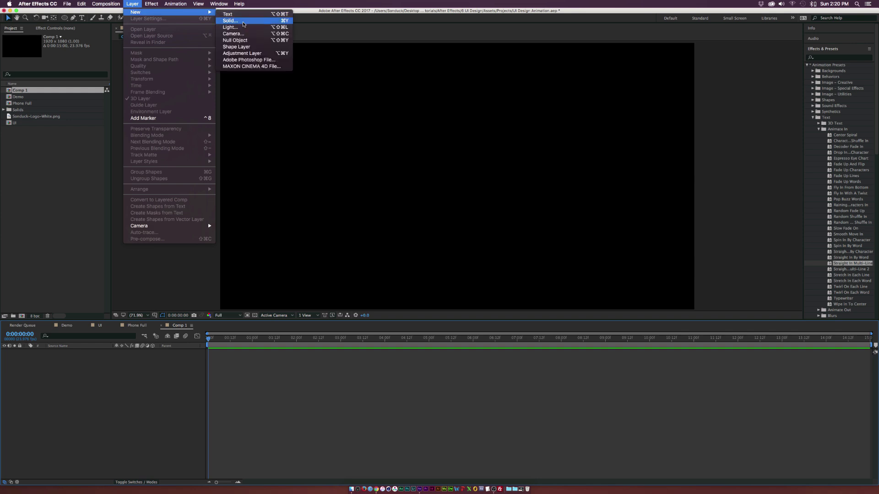
left_click(244, 21)
left_click(74, 156)
key("Return")
left_click(100, 56)
type("B")
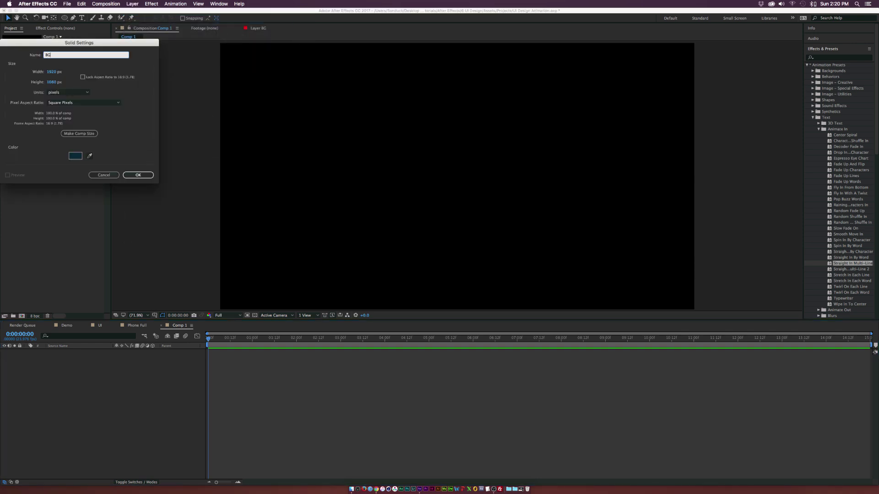
type("G")
left_click(138, 175)
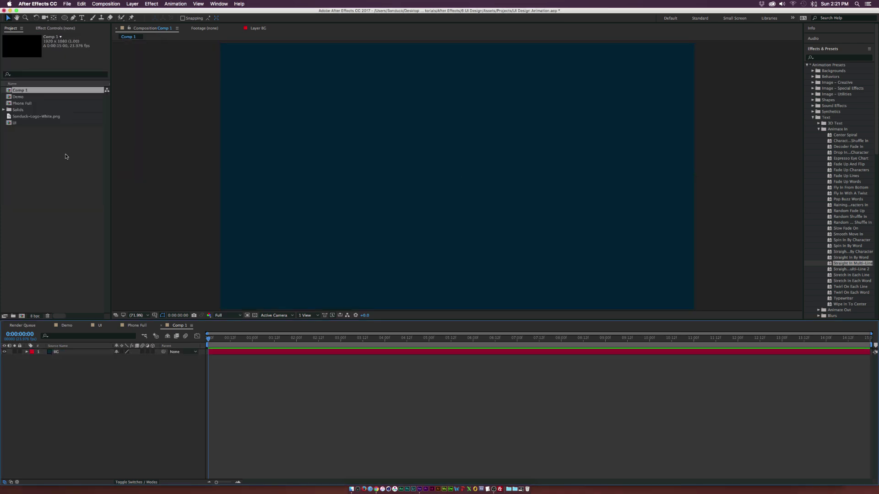
left_click(111, 4)
Step: Create an 865×1334 composition named UI TUT
left_click(110, 12)
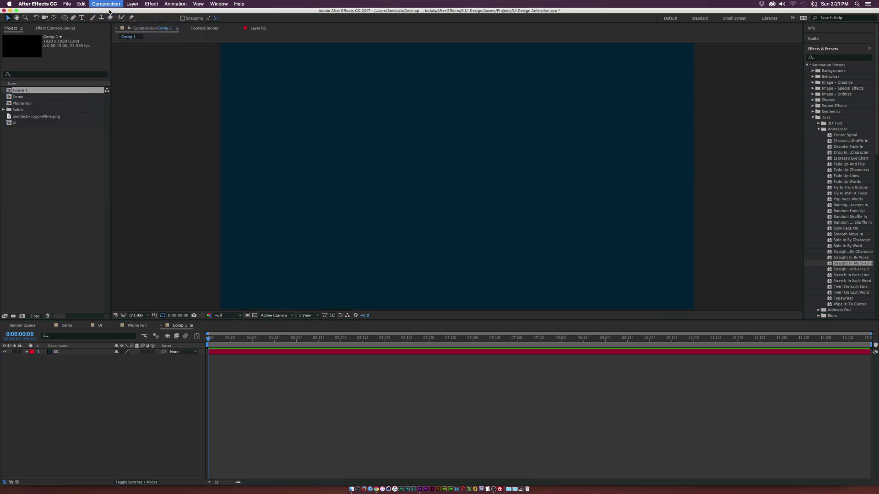
type("UI TUT")
left_click(31, 97)
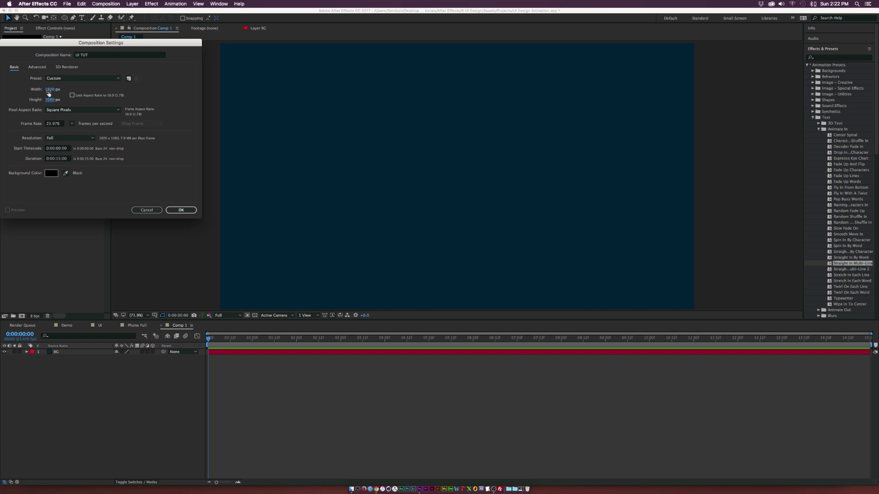
left_click(49, 91)
type("865")
left_click(49, 100)
type("1334")
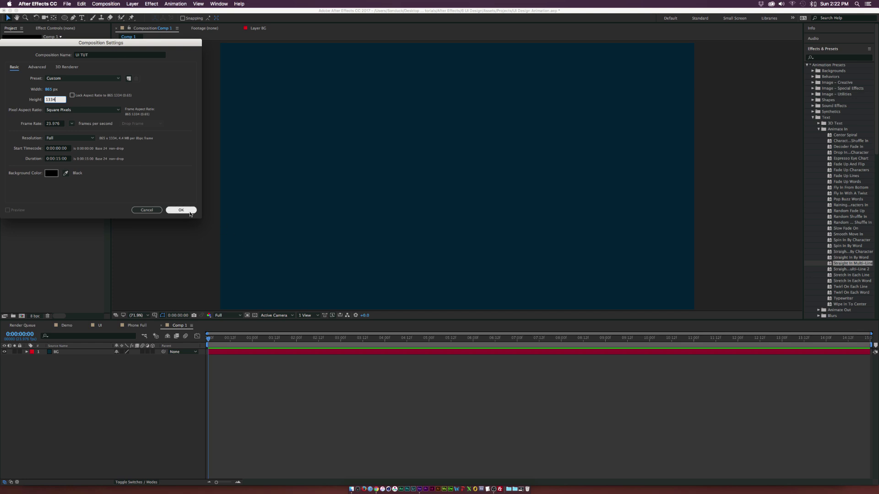
left_click(189, 210)
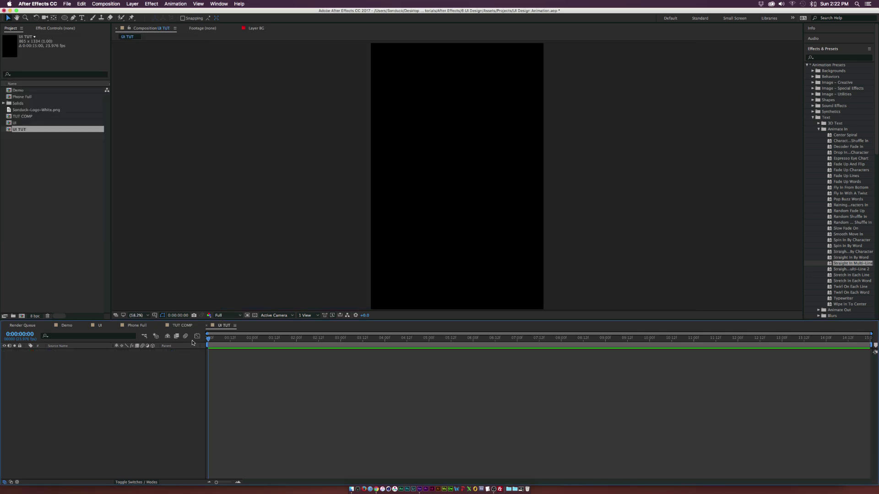
Step: Add a dark blue solid layer named UI BG to the UI TUT composition
left_click(189, 327)
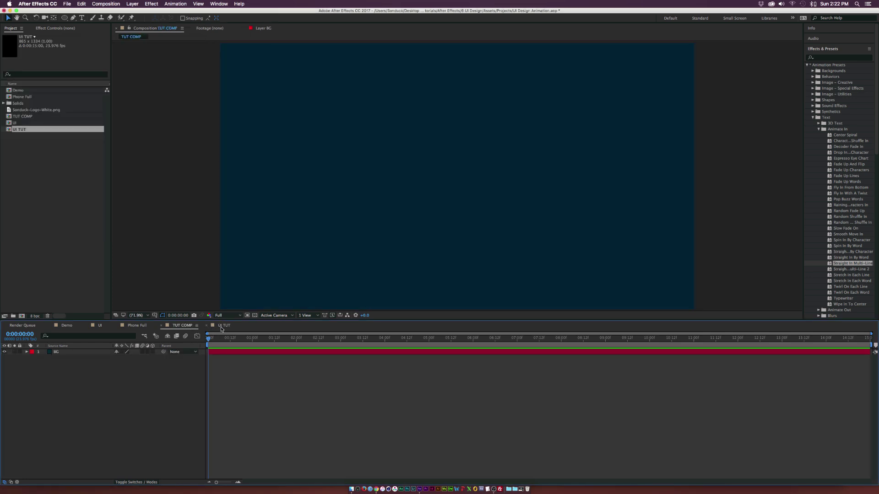
left_click(225, 327)
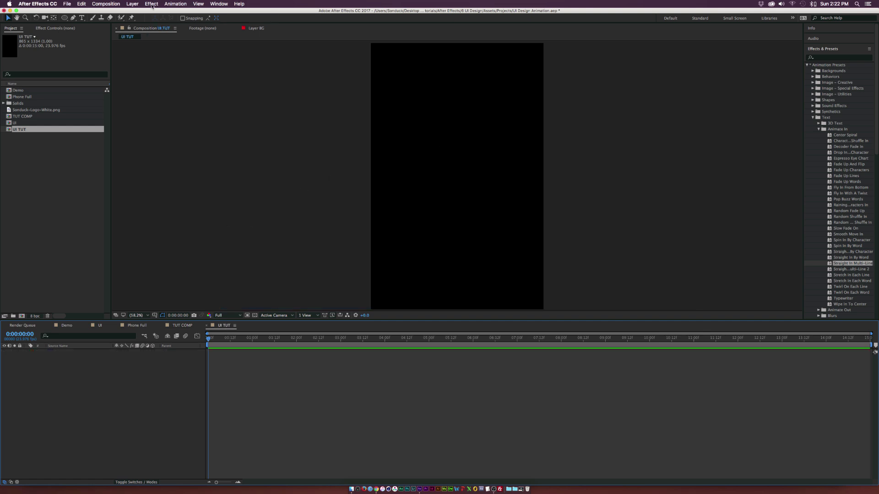
left_click(132, 3)
mouse_move(137, 13)
left_click(266, 21)
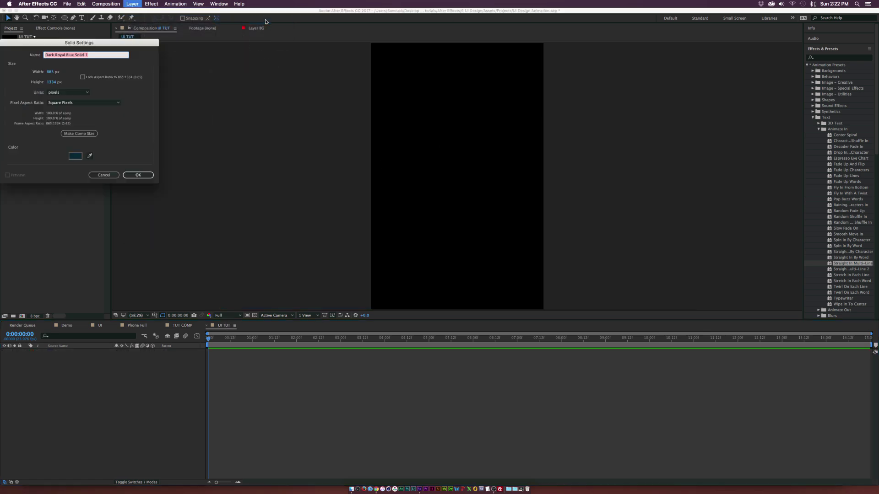
type("UI BG")
left_click(137, 176)
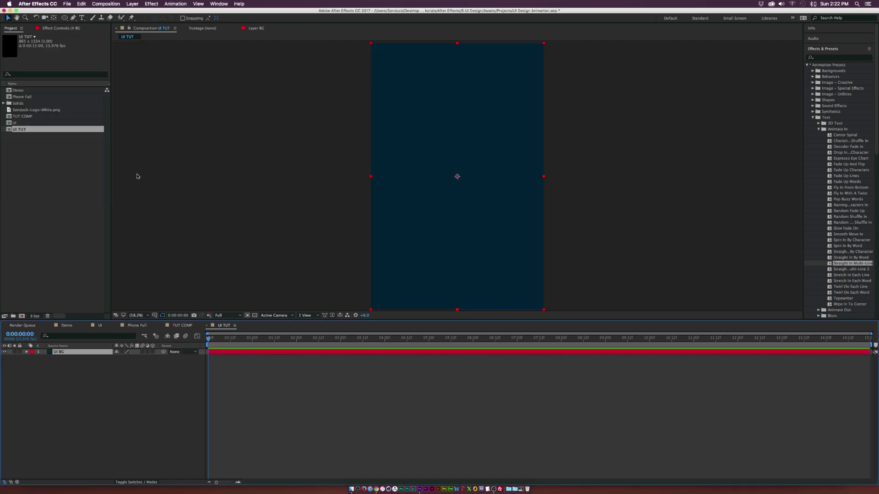
left_click(152, 3)
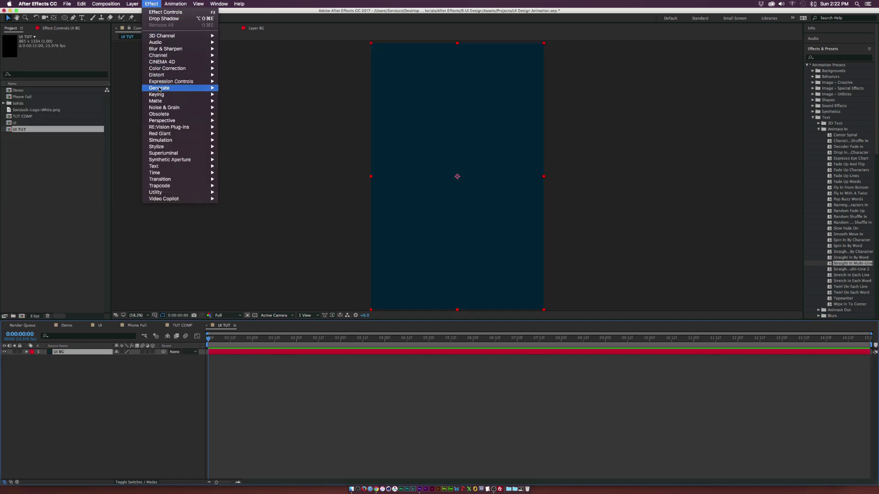
Step: Apply Gradient Ramp to UI BG, from pink-red at the top to near-black at the bottom
mouse_move(208, 89)
left_click(242, 199)
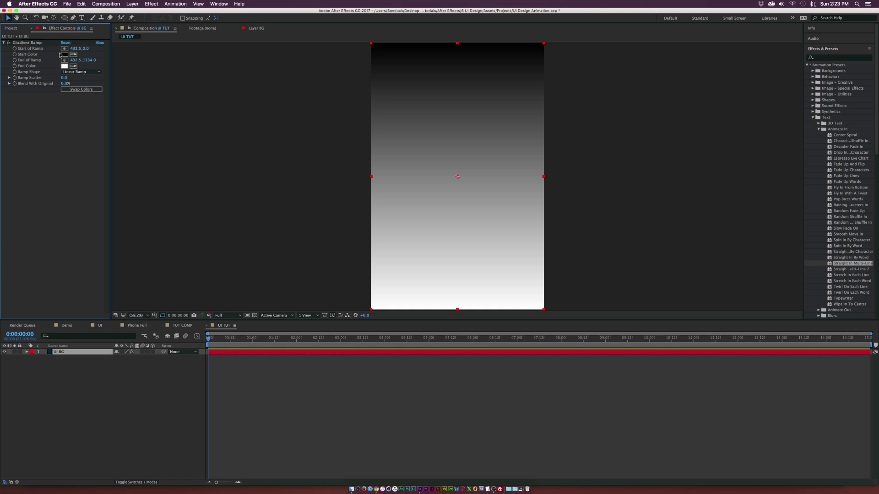
left_click(64, 54)
left_click(83, 130)
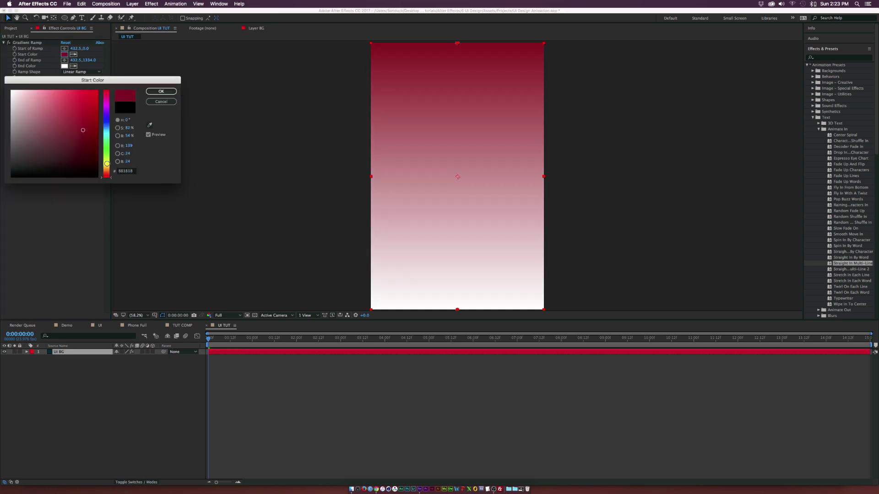
left_click(106, 173)
left_click(106, 175)
left_click_drag(75, 133, 56, 95)
left_click(105, 176)
key("Return")
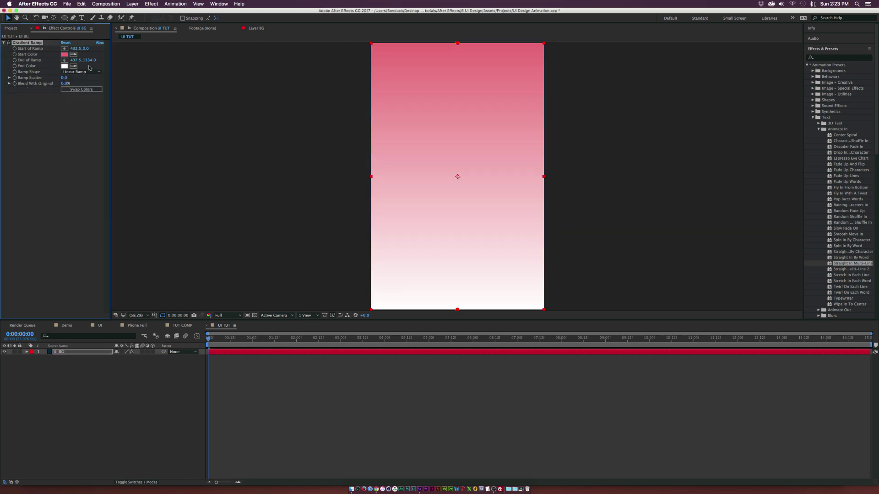
left_click(64, 66)
mouse_move(94, 93)
left_mouse_down()
mouse_move(97, 170)
mouse_move(104, 166)
left_mouse_up()
left_click(161, 91)
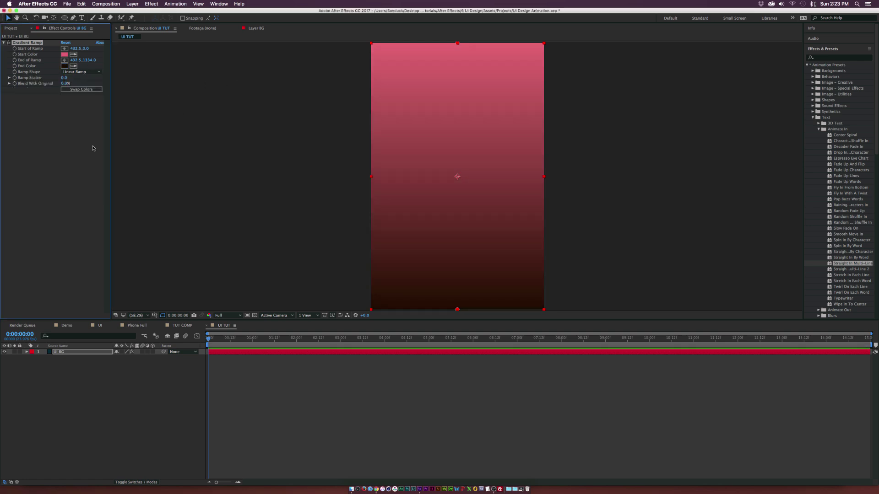
Step: Add Brightness & Contrast with Contrast -100 and raise the Ramp Scatter to 13.0
left_click(152, 4)
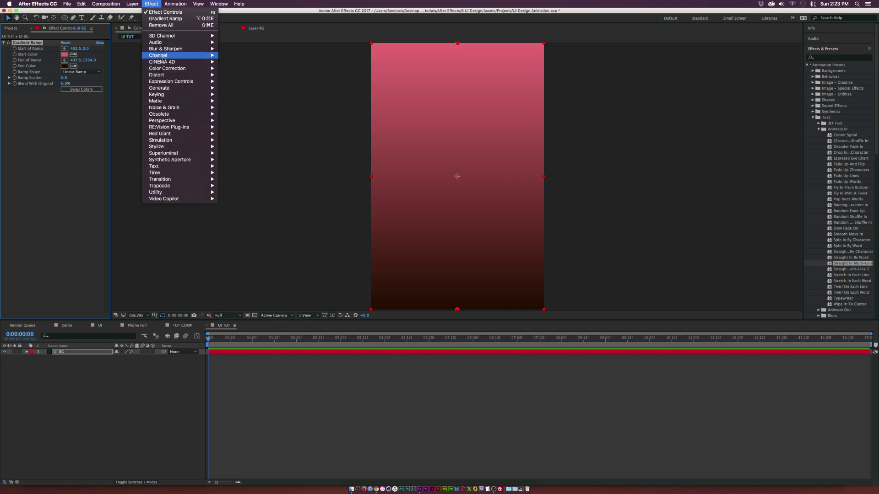
mouse_move(174, 68)
left_click(246, 94)
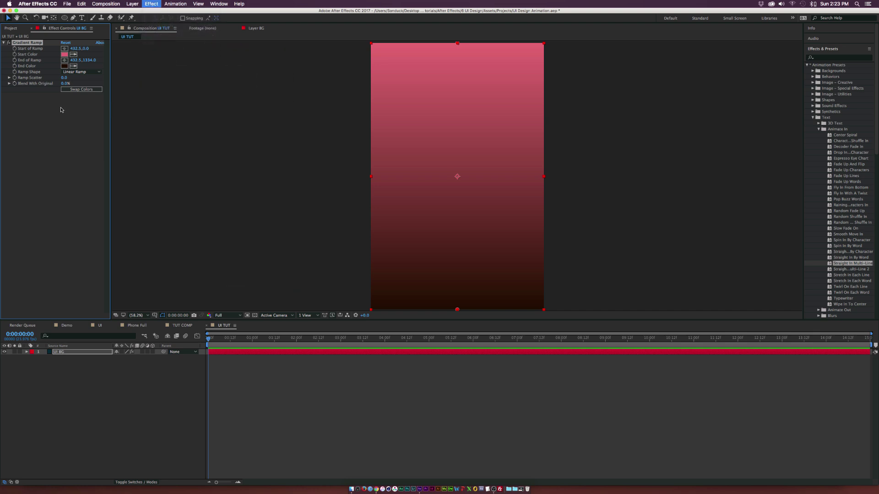
left_click_drag(63, 108, 18, 108)
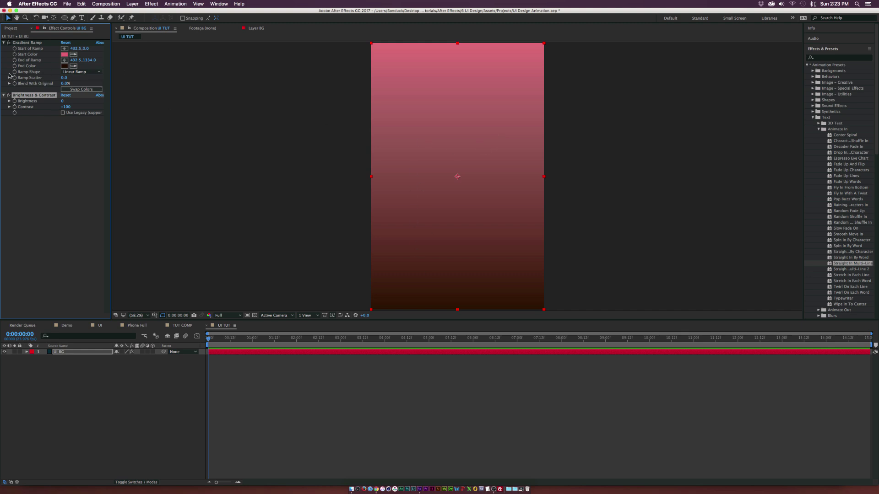
left_click_drag(64, 78, 87, 79)
left_click(103, 393)
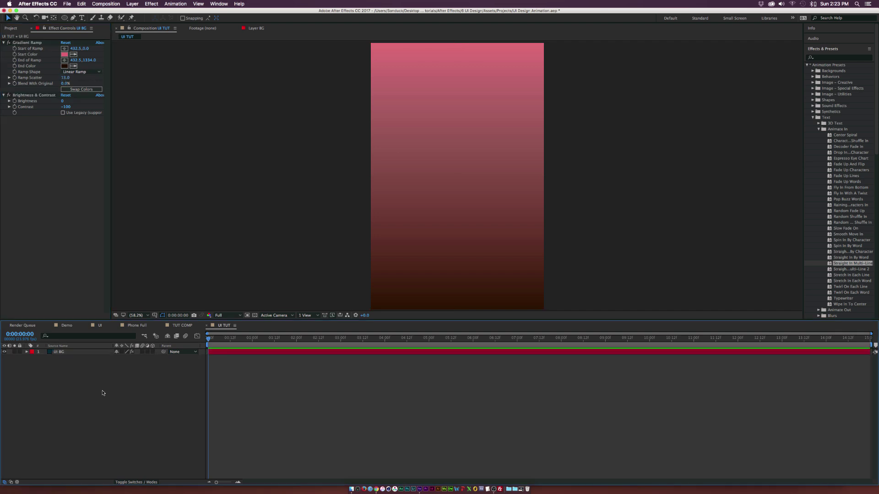
left_click(69, 354)
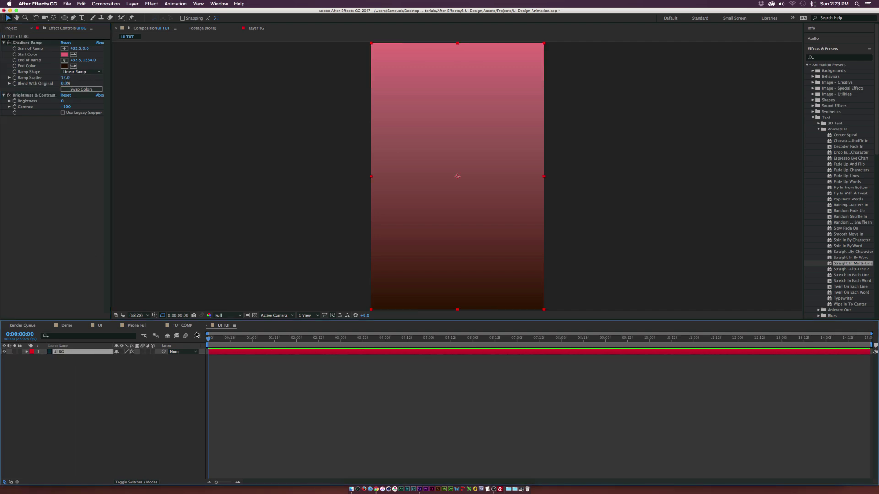
left_click(114, 388)
Step: Draw a white 460.2×80.2 rounded rectangle with fully rounded, pill-shaped corners
left_click(66, 19)
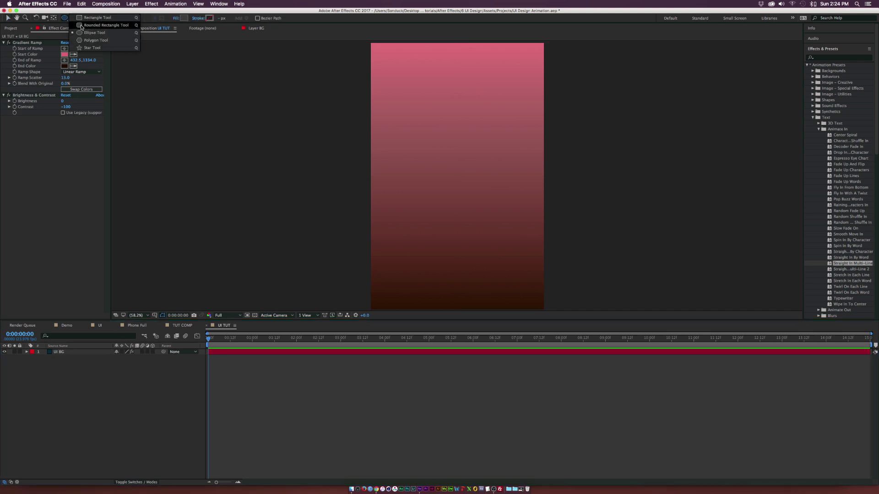
left_click(101, 26)
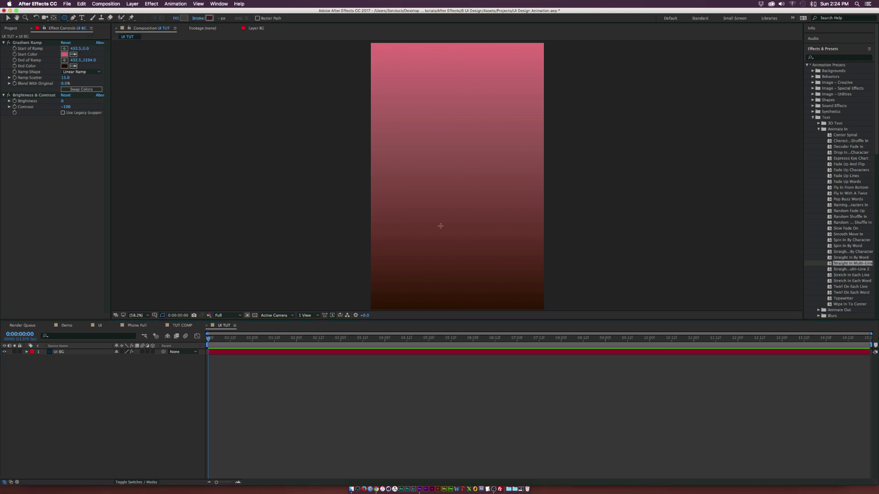
left_click_drag(407, 196, 498, 211)
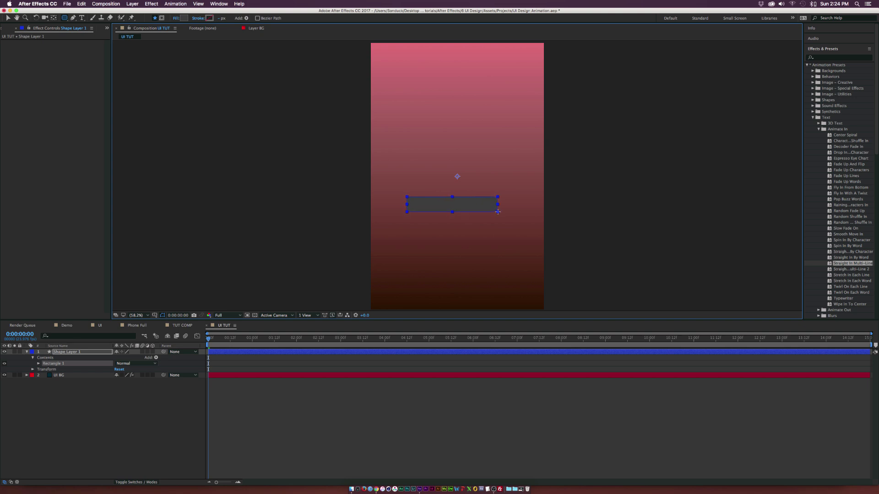
left_click(184, 18)
left_click_drag(73, 131, 26, 68)
key("Return")
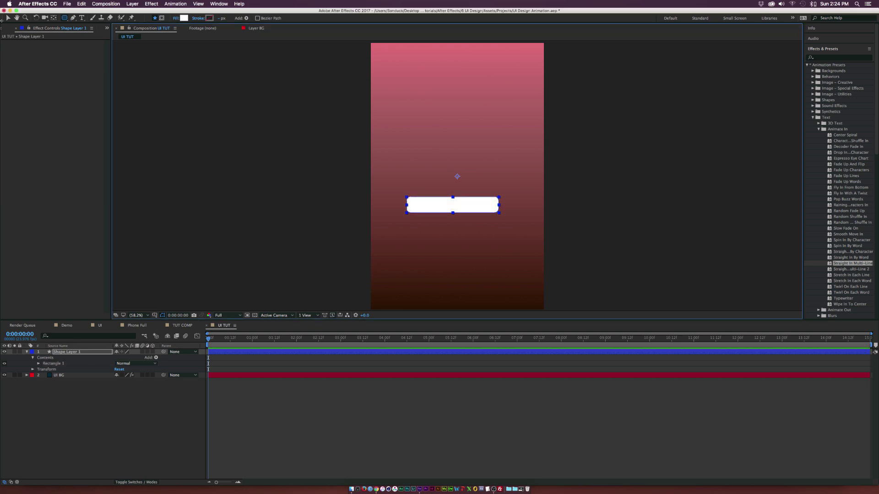
left_click(8, 18)
left_click(39, 364)
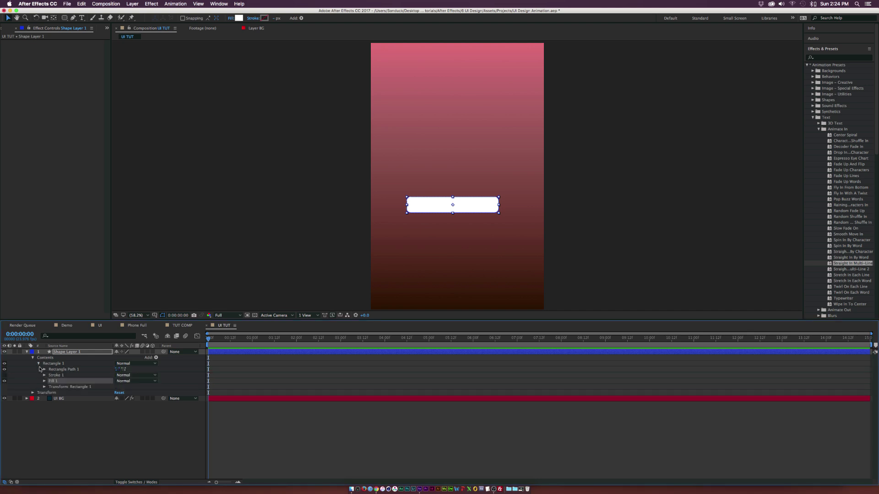
left_click(44, 369)
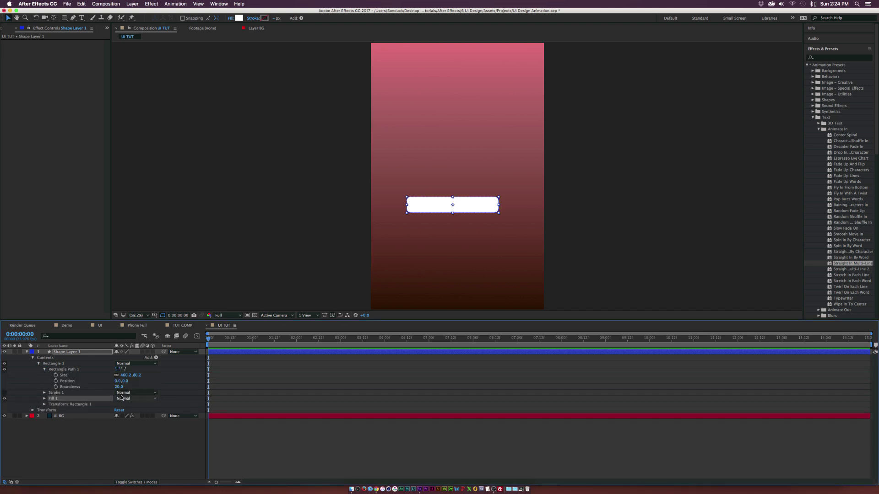
left_click_drag(120, 387, 154, 387)
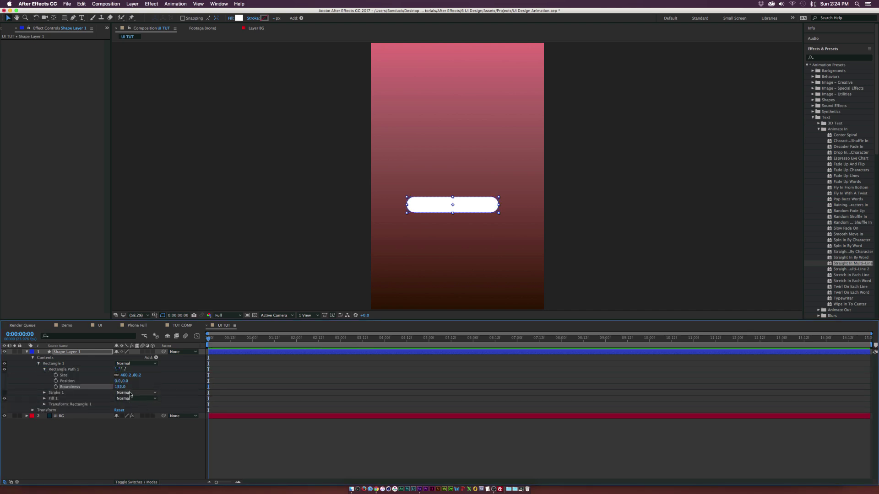
left_click(143, 428)
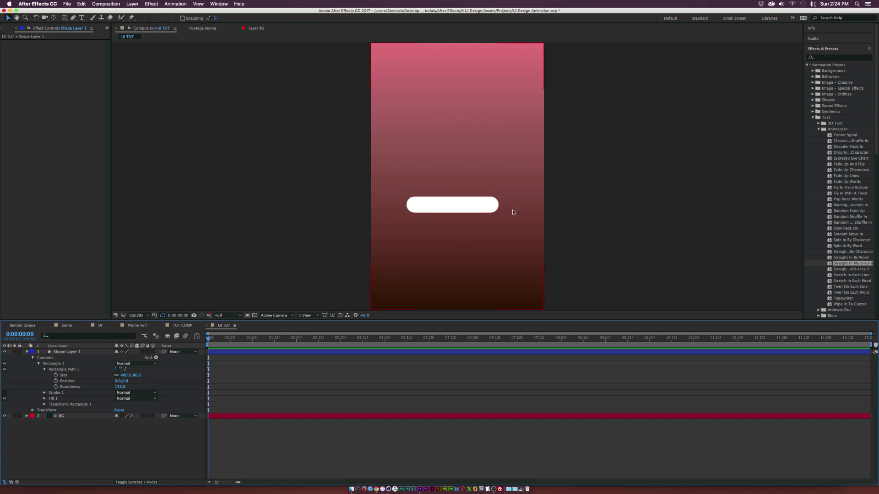
Step: Rename the pill shape layer to 'Name Field'
left_click(137, 315)
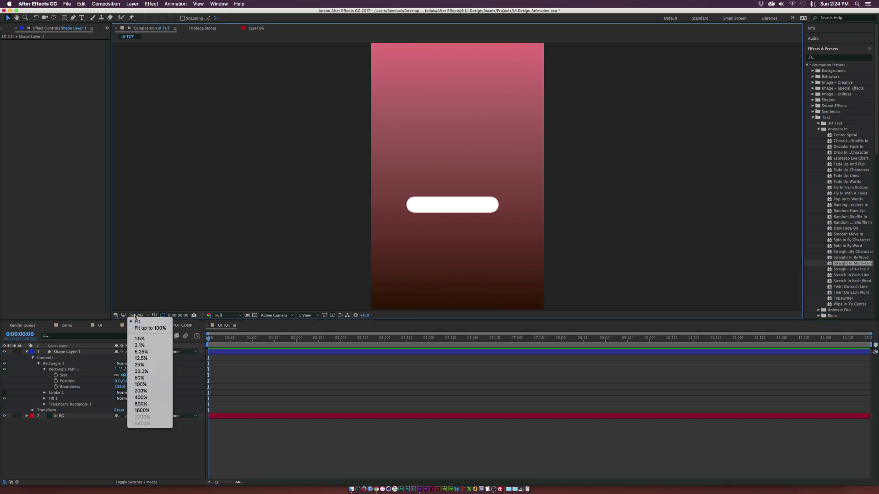
left_click(147, 329)
left_click(78, 359)
left_click(75, 352)
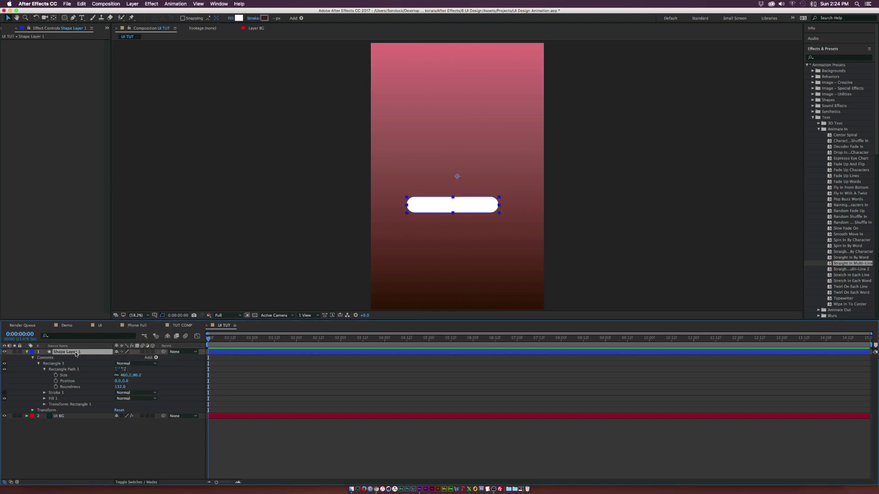
key("Return")
type("Name Fe")
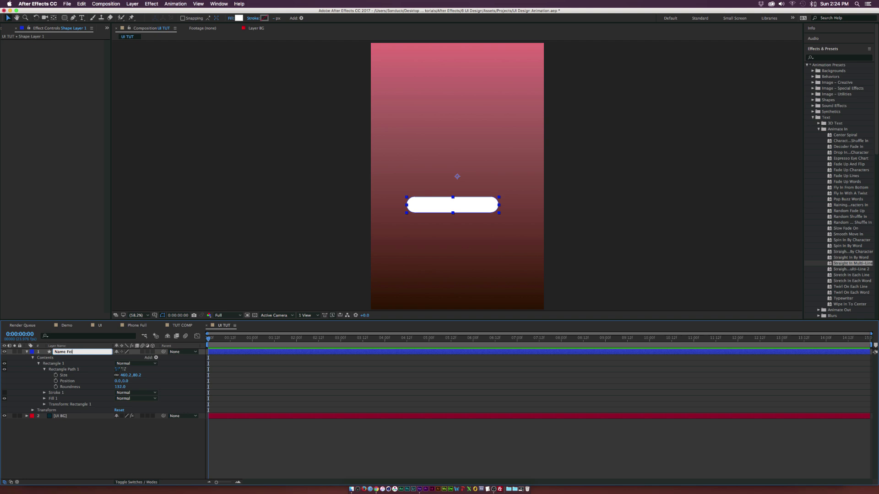
left_click(103, 390)
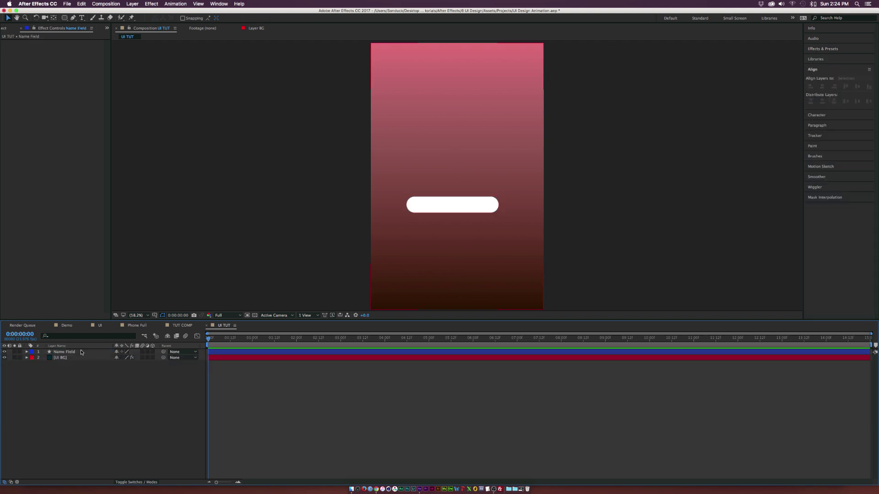
left_click(83, 352)
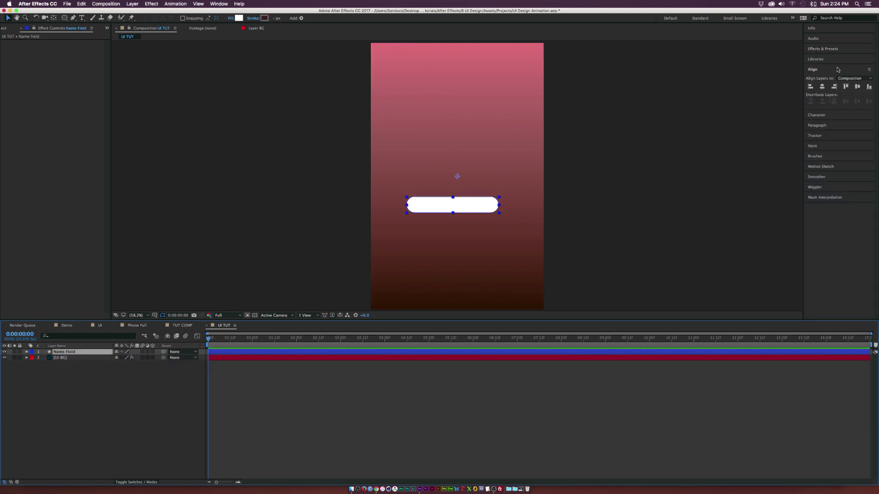
Step: Centre the Name Field layer horizontally in the composition
left_click(822, 72)
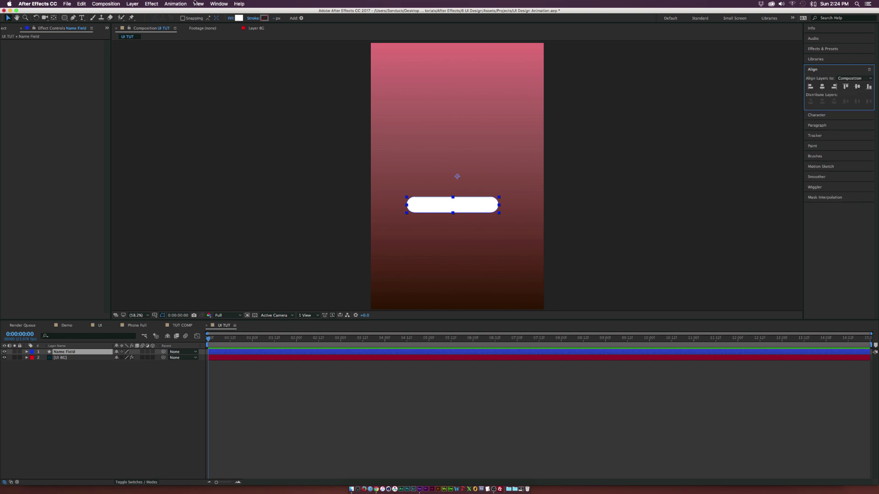
left_click(219, 4)
left_click(219, 3)
left_click(823, 87)
left_click(153, 402)
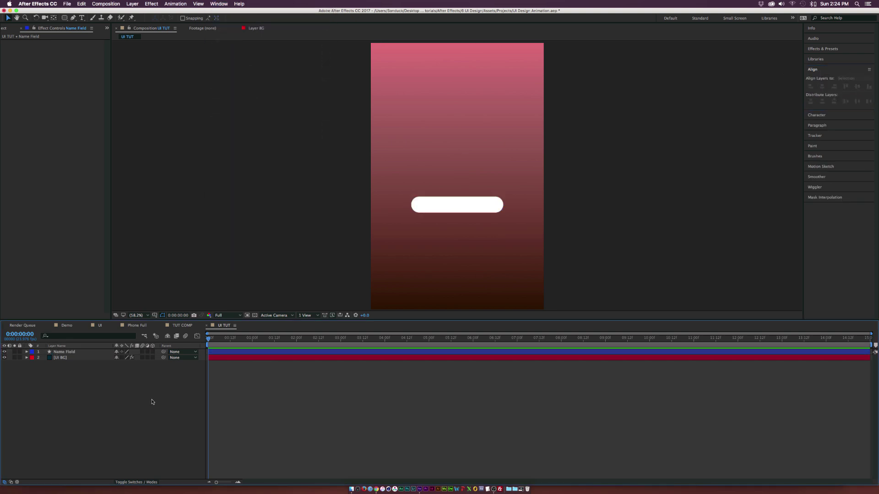
left_click(73, 352)
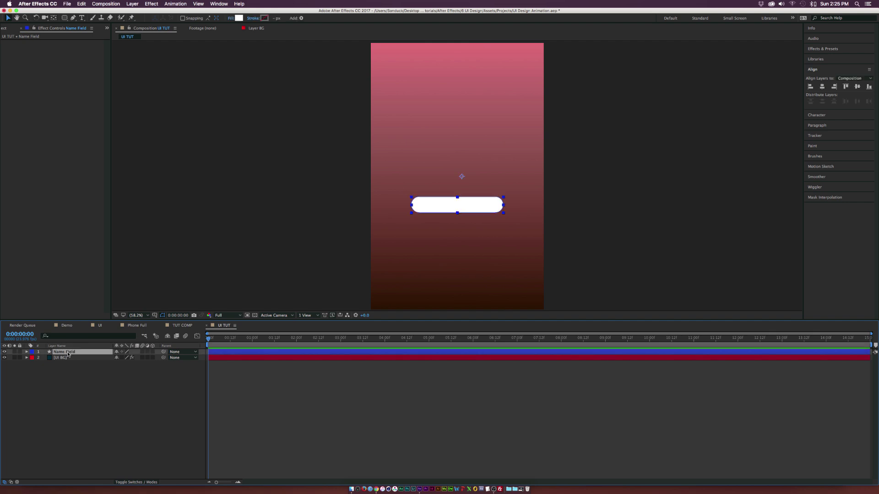
Step: Set the Name Field layer's opacity to 30%
key("t")
left_click(118, 357)
type("30")
left_click(124, 389)
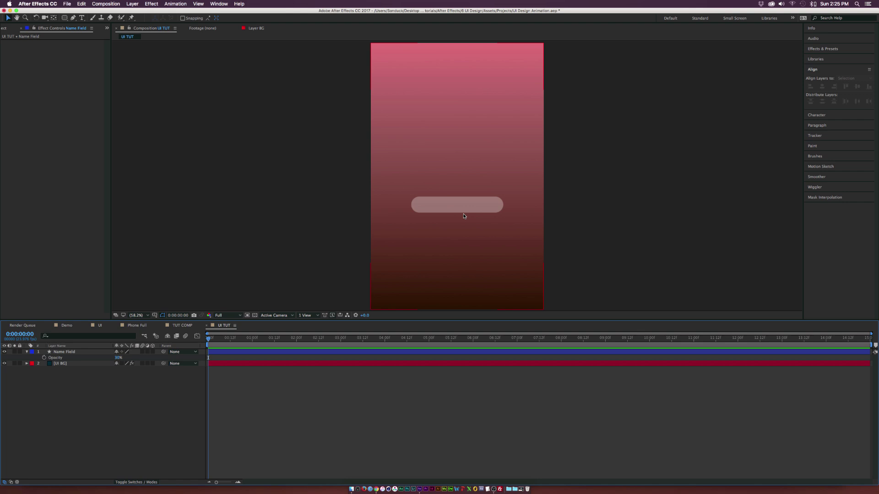
Step: Add a text layer reading 'Name' inside the field
left_click(64, 351)
left_click(83, 18)
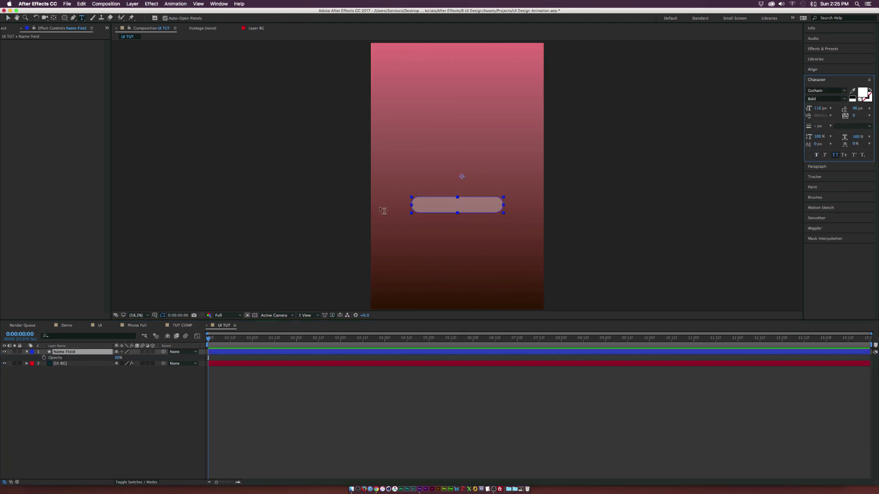
key("/")
left_click_drag(461, 201, 461, 172)
left_click(411, 198)
type("Name")
key("super+a")
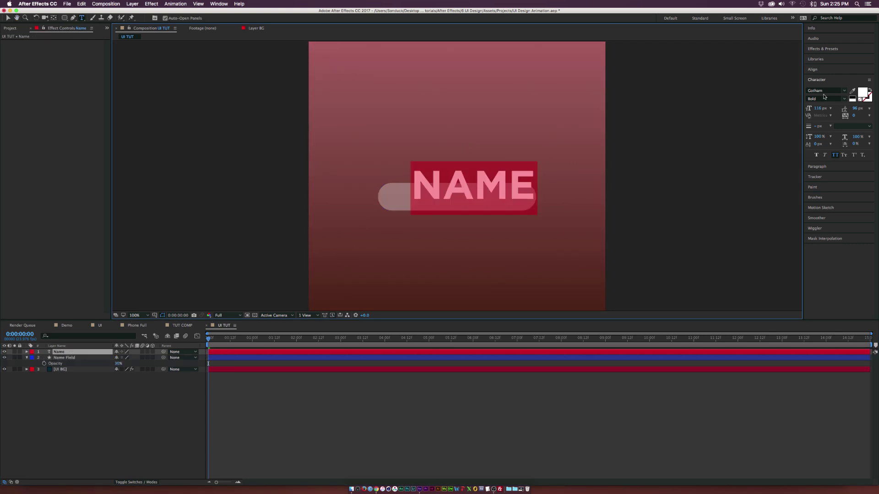
Step: Style the Name text as Gotham Medium, All Caps off, 31 px
left_click(844, 98)
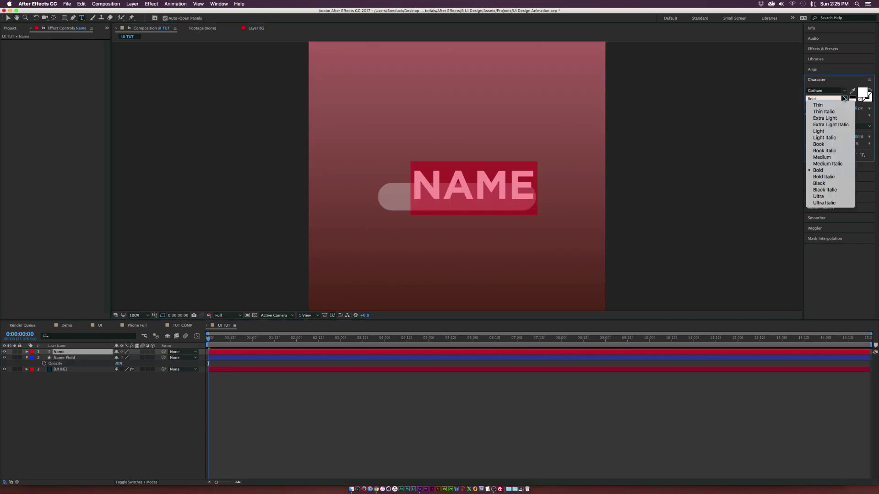
left_click(821, 157)
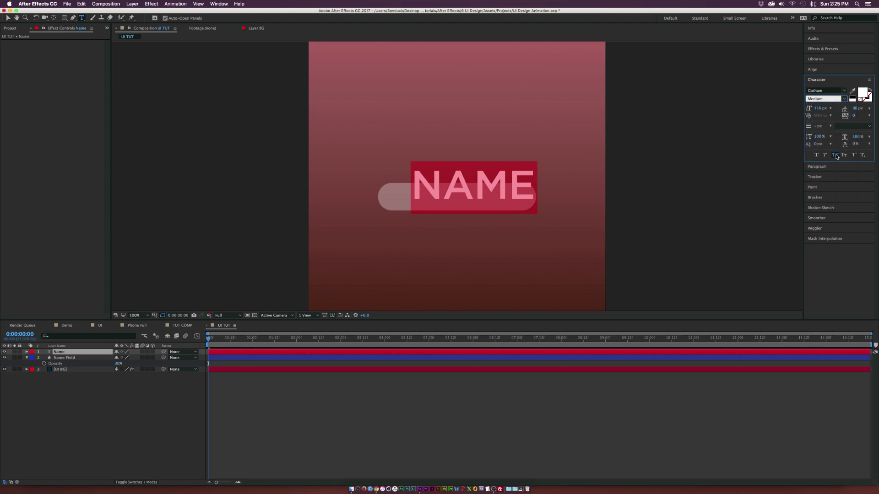
left_click(835, 155)
left_click_drag(817, 108, 787, 109)
left_click(7, 17)
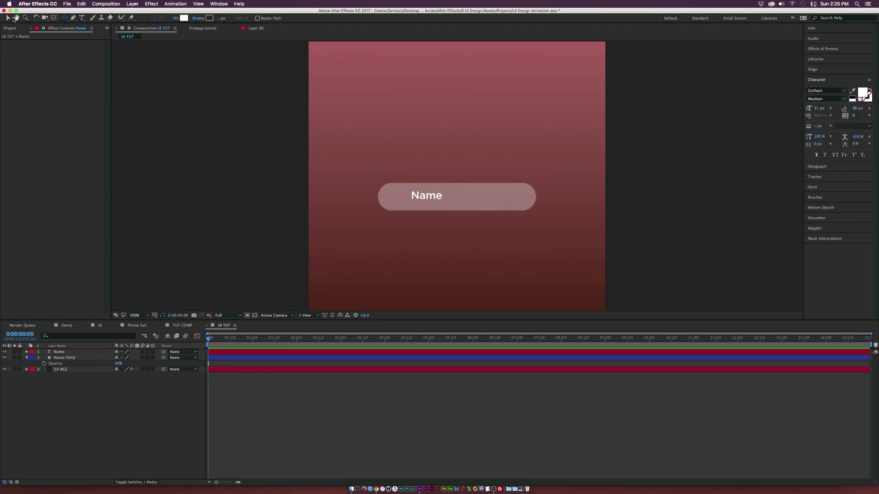
left_click(65, 18)
left_click_drag(66, 19, 93, 37)
Step: Draw a small circle at the field's left with no fill and a solid 3 px stroke
left_click_drag(391, 199, 397, 203)
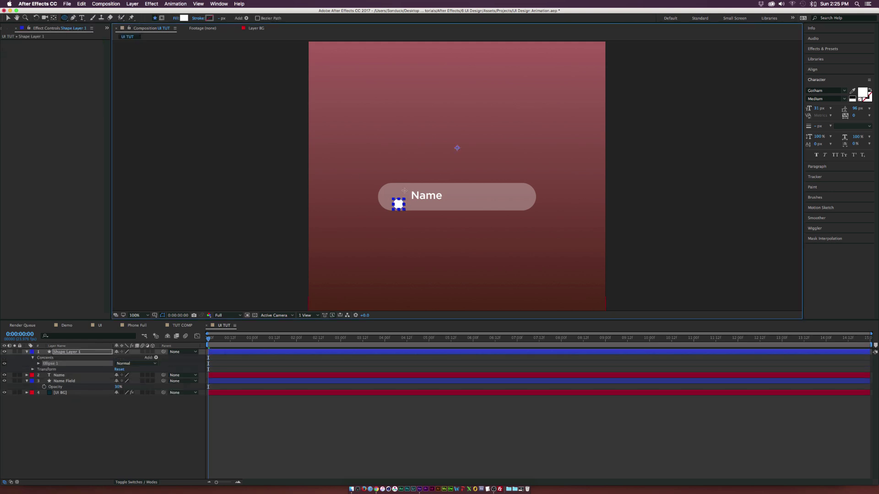
left_click(176, 19)
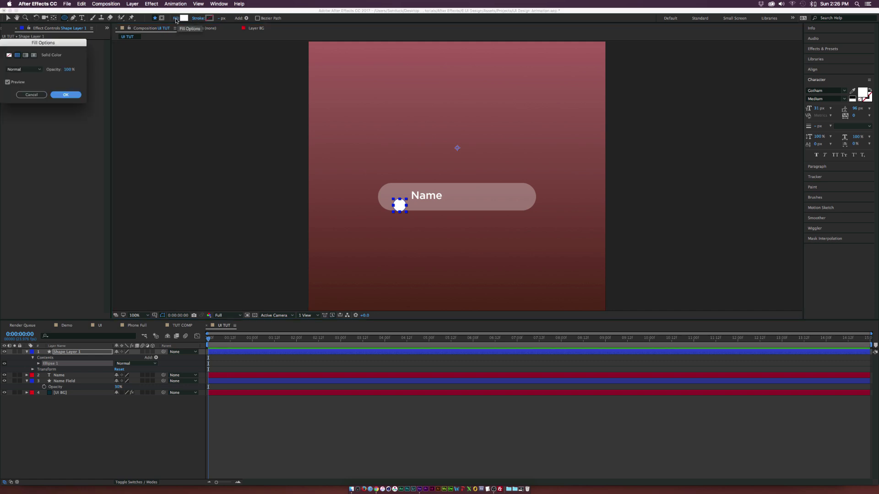
left_click(9, 55)
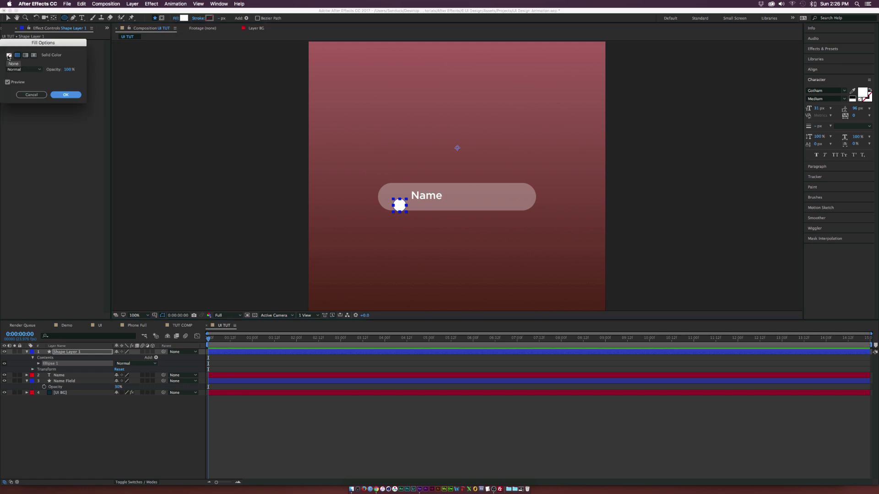
left_click(65, 94)
left_click(198, 18)
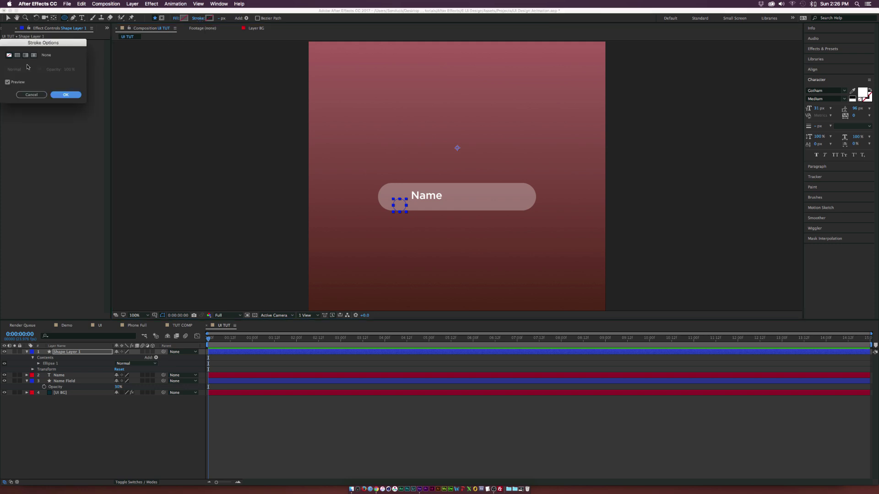
left_click(18, 55)
left_click(75, 96)
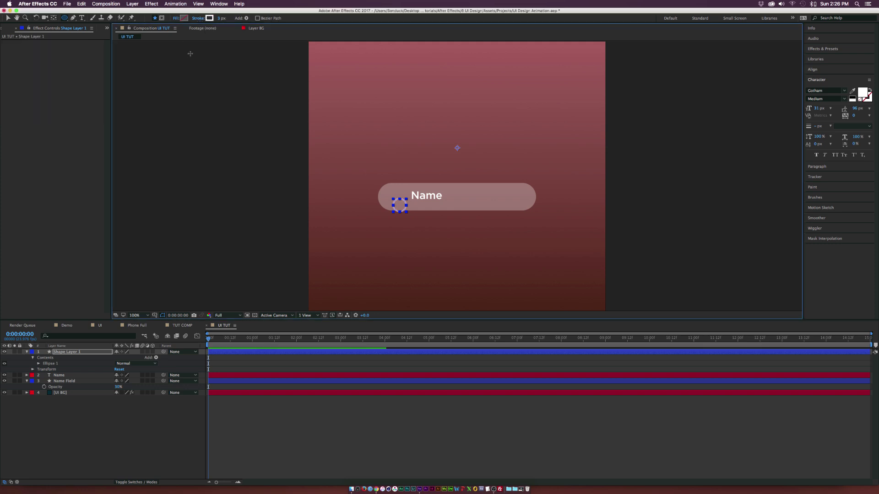
Step: Vertically centre the circle, Name text and Name Field layers together
left_click(83, 428)
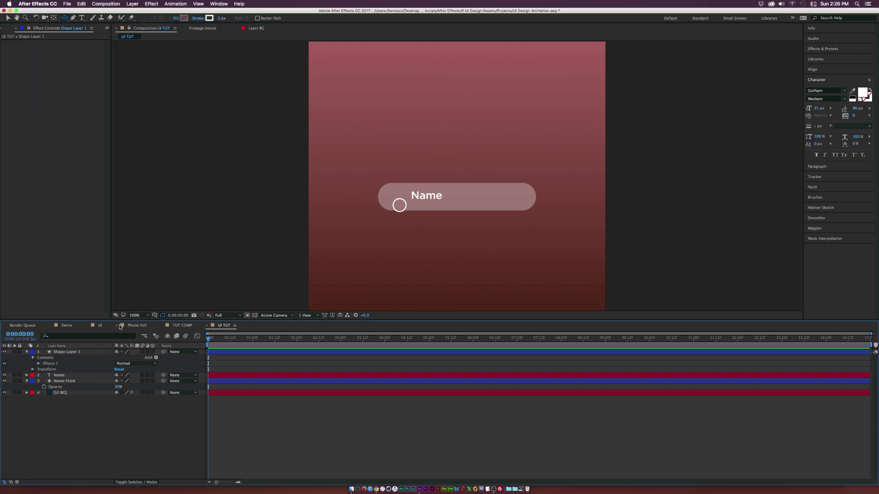
left_click(69, 351)
key("v")
left_click(68, 381, "shift")
left_click(813, 69)
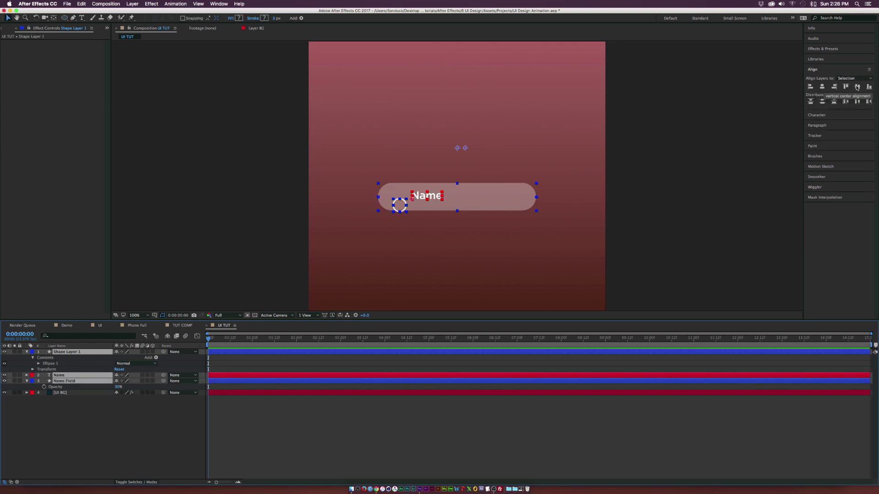
left_click(858, 87)
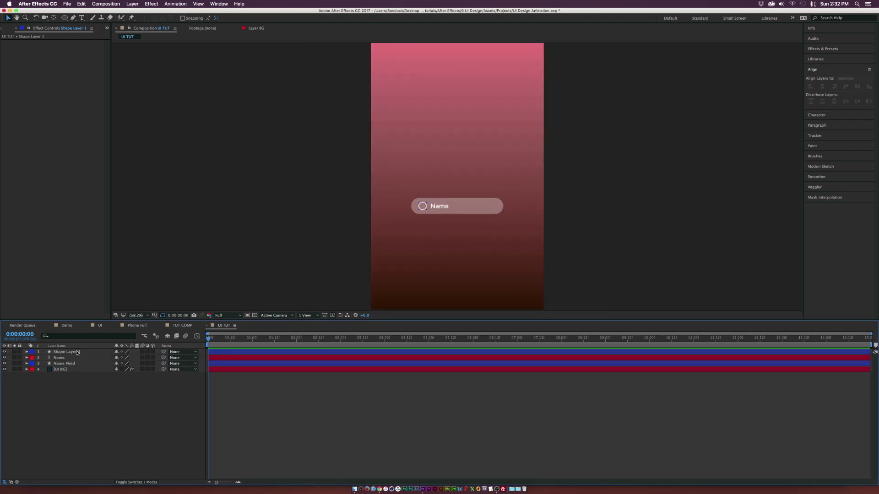
left_click(78, 352)
Step: Give the Circle, Name and Name Field layers an aqua label and select all three
left_click(59, 364, "shift")
left_click(32, 358)
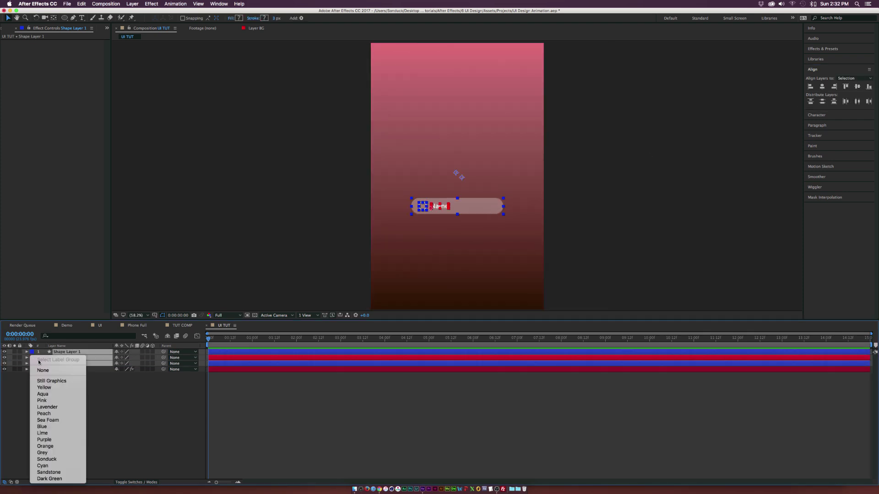
left_click(46, 394)
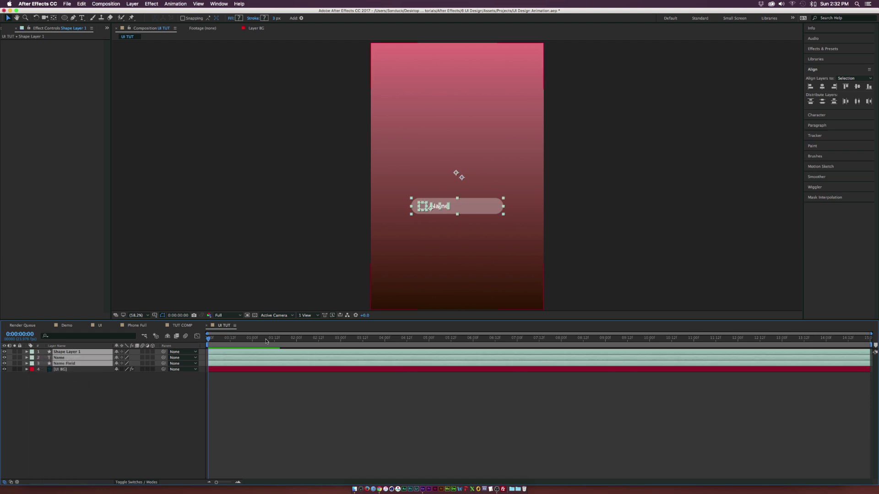
left_click(479, 201)
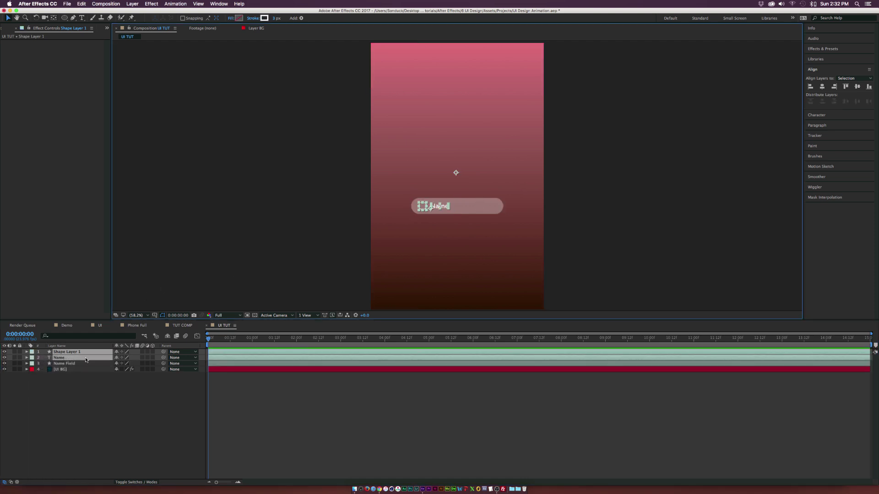
left_click(492, 206, "shift")
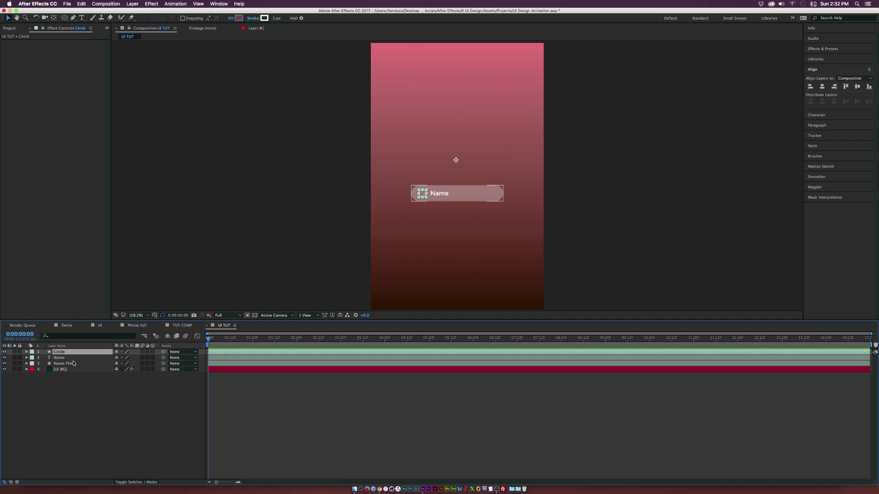
left_click(74, 363)
left_click(70, 352, "shift")
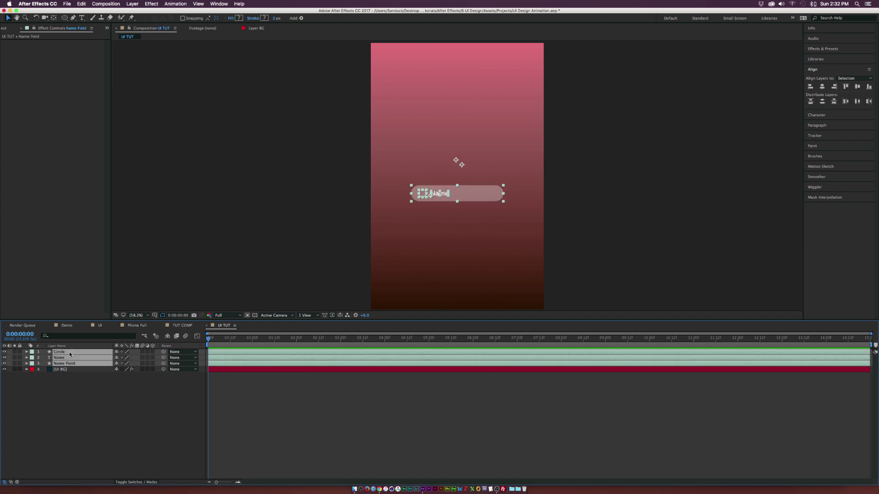
Step: Duplicate the three field layers, label the copies blue, and move them below the original
left_click(82, 3)
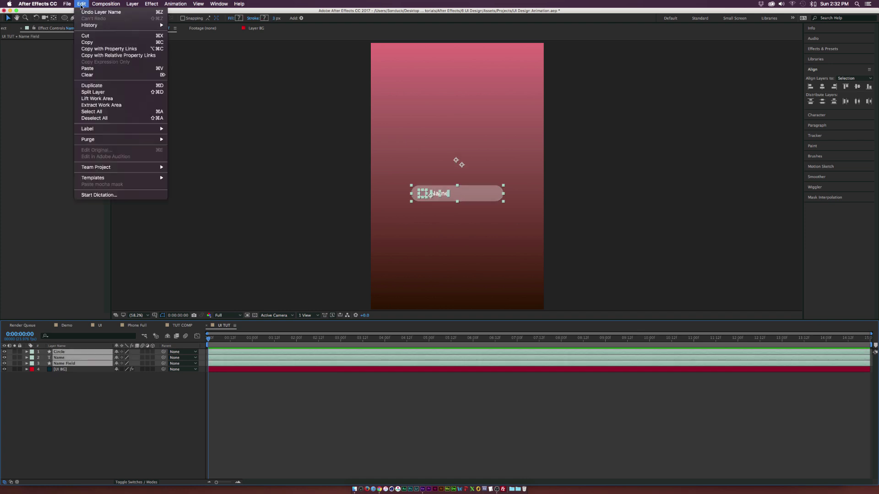
left_click(103, 86)
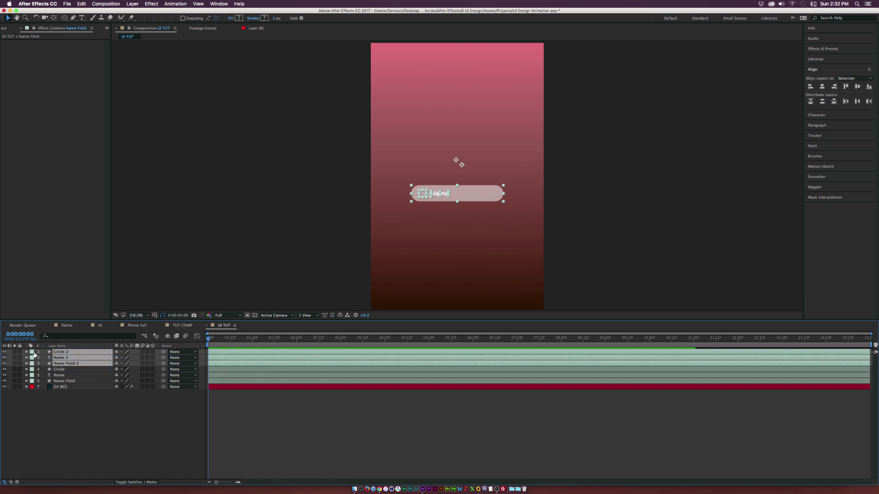
left_click(32, 358)
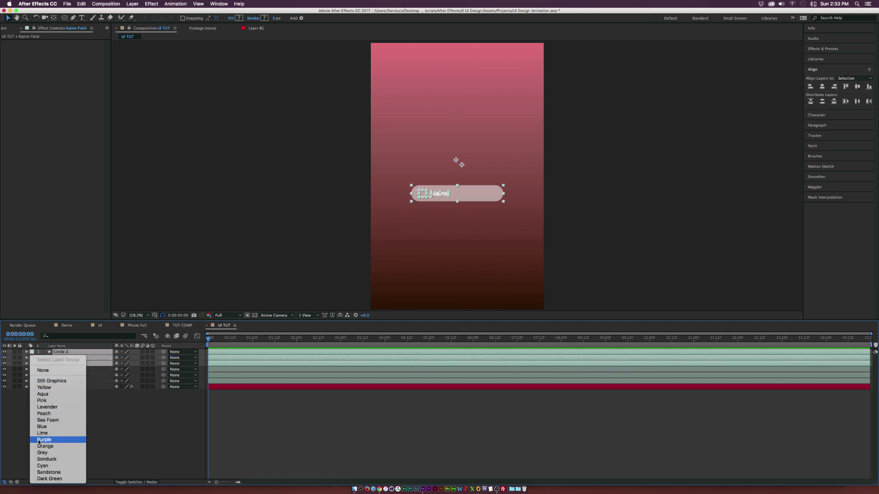
left_click(46, 424)
left_click_drag(478, 200, 479, 225)
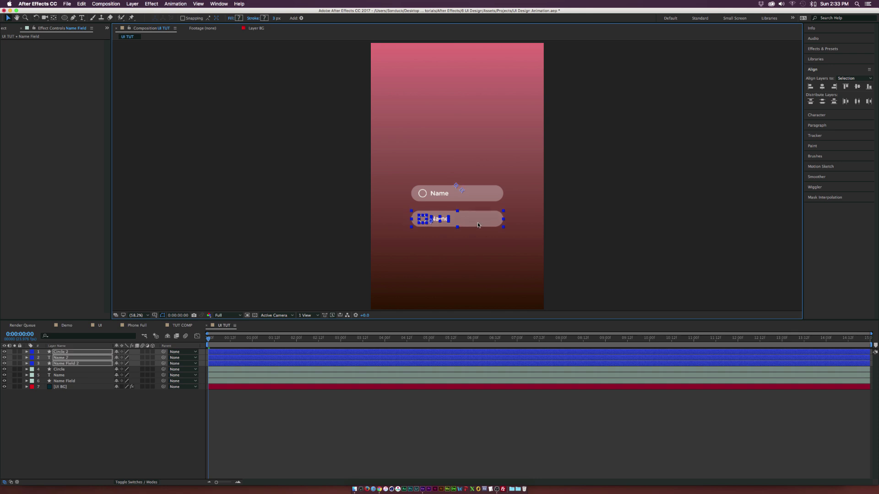
Step: Change the second field's text from 'Name' to 'Email'
key("super+t")
left_click(439, 219)
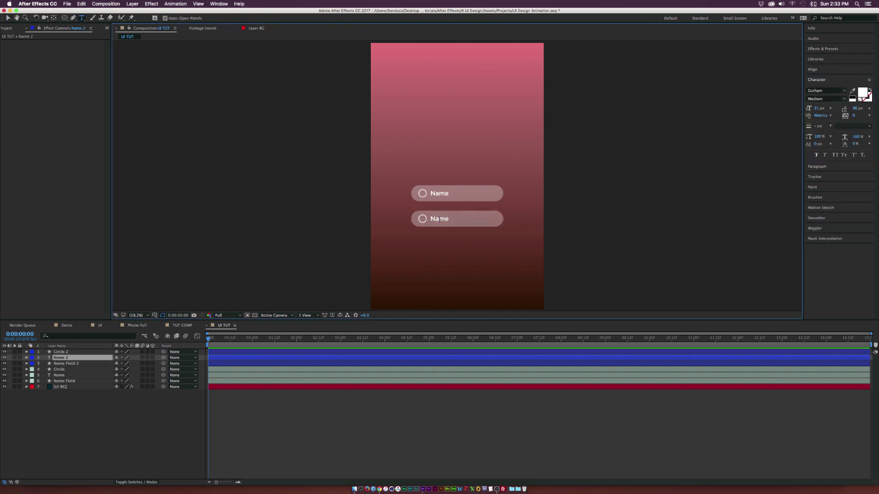
key("super+a")
type("Email")
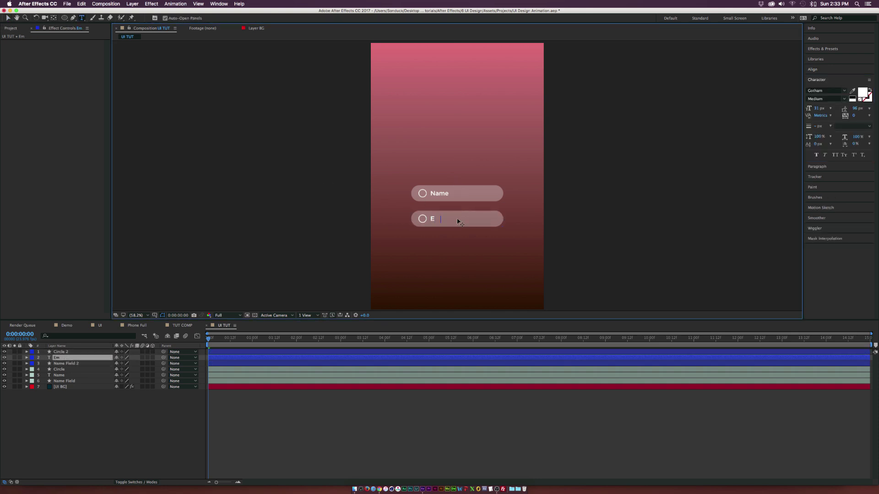
left_click(8, 18)
Step: Duplicate the Email field's layers into a third slot below it
left_click(56, 351)
left_click(57, 364, "shift")
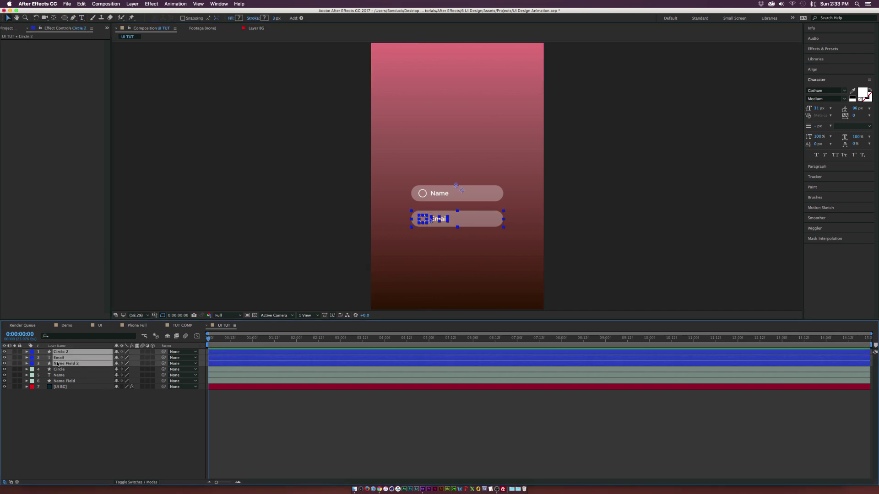
key("super+d")
left_click_drag(492, 217, 488, 243)
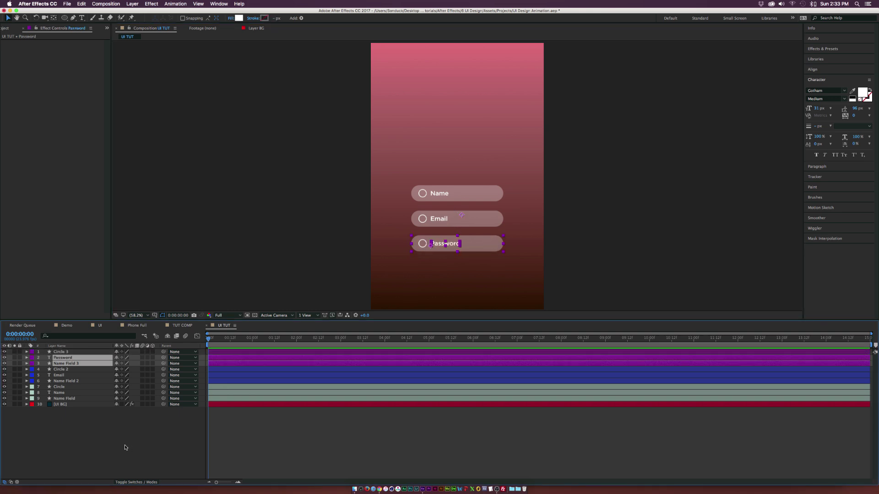
left_click(126, 448)
Step: Duplicate the Password text and field background and move the copy further down
left_click(61, 358)
left_click(61, 364, "shift")
key("super+d")
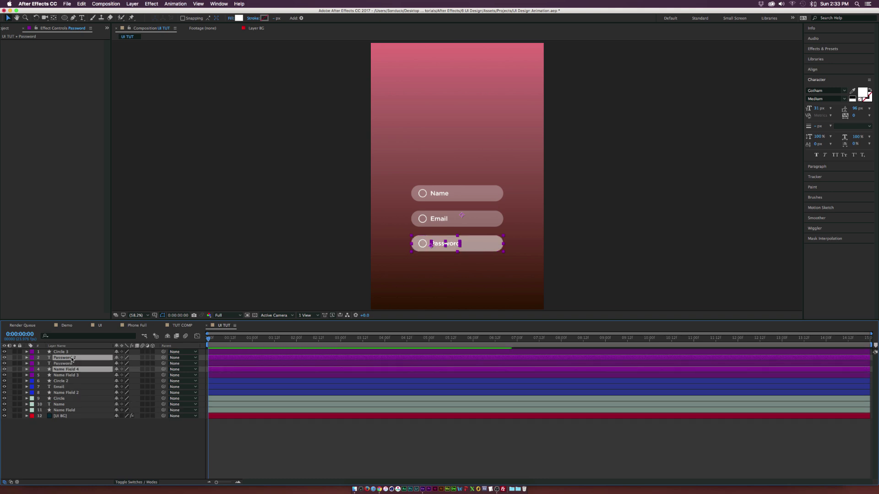
left_click_drag(480, 244, 480, 281)
left_click(430, 283)
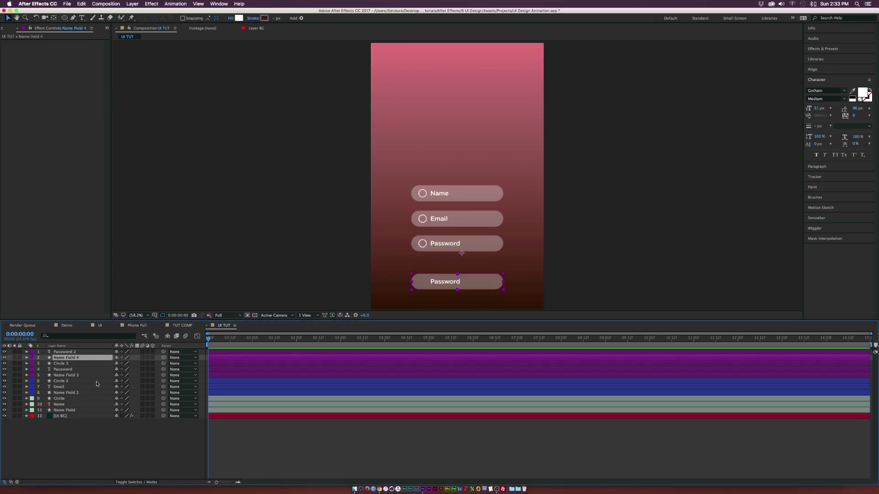
left_click(231, 19)
Step: Remove the copied field's fill and give it a solid-colour 5 px outline
left_click(9, 55)
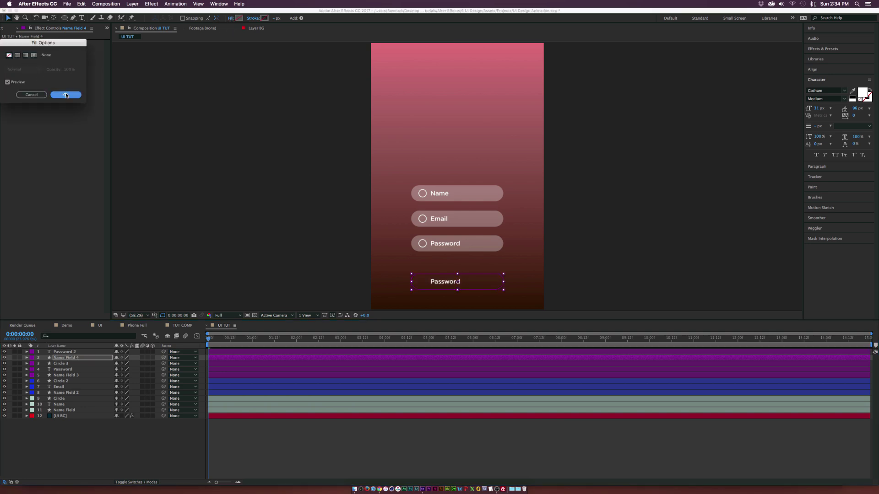
left_click(65, 94)
left_click(257, 19)
left_click(17, 55)
left_click(65, 95)
left_click(275, 18)
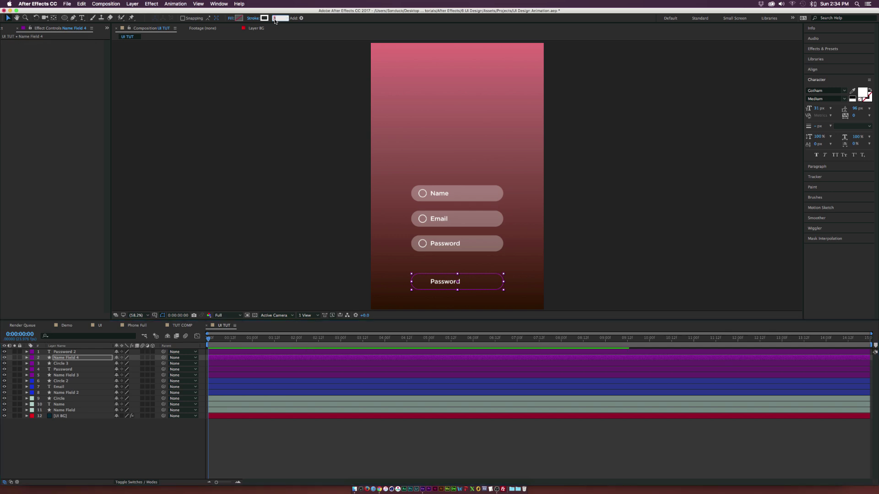
key("Return")
Step: Raise the button background layer's opacity to 99%
left_click(109, 361)
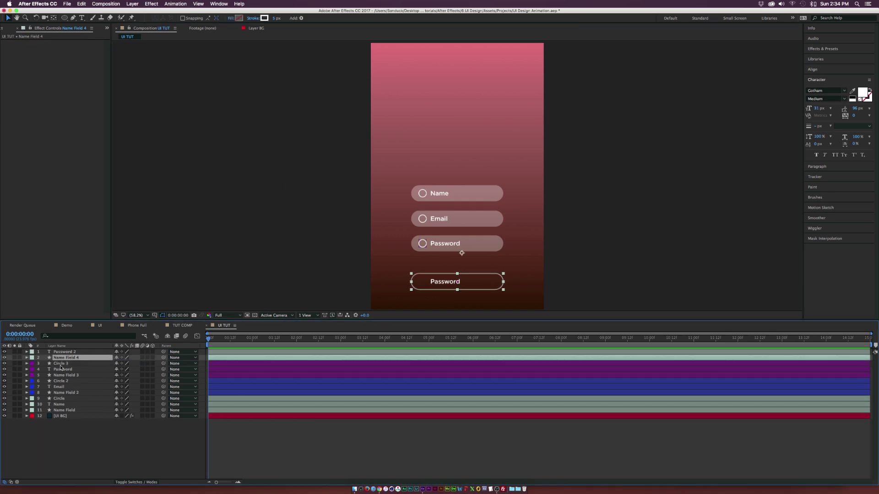
key("t")
left_click_drag(120, 363, 152, 363)
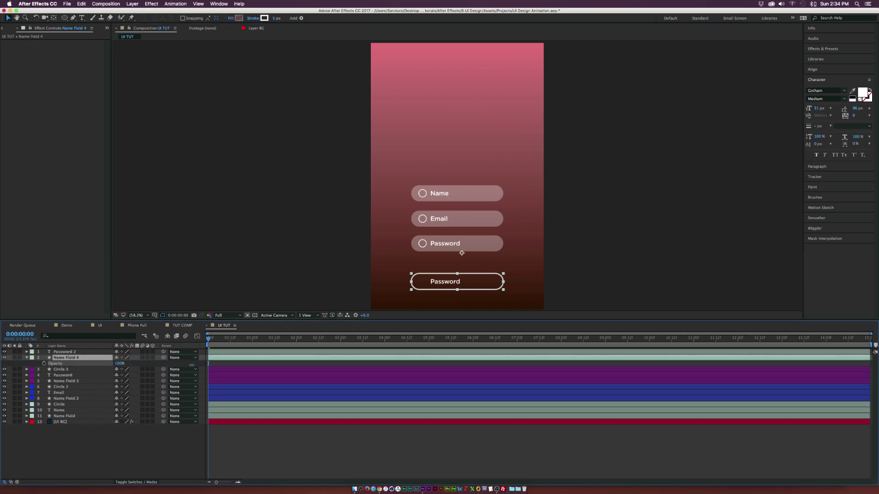
left_click(369, 185)
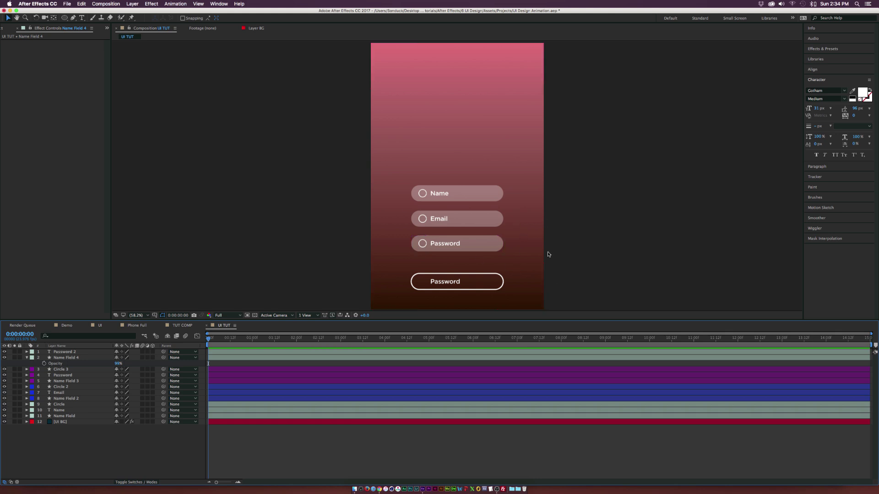
Step: Replace the lower button's Password label with 'Continue'
key("slash")
left_click_drag(516, 269, 494, 131)
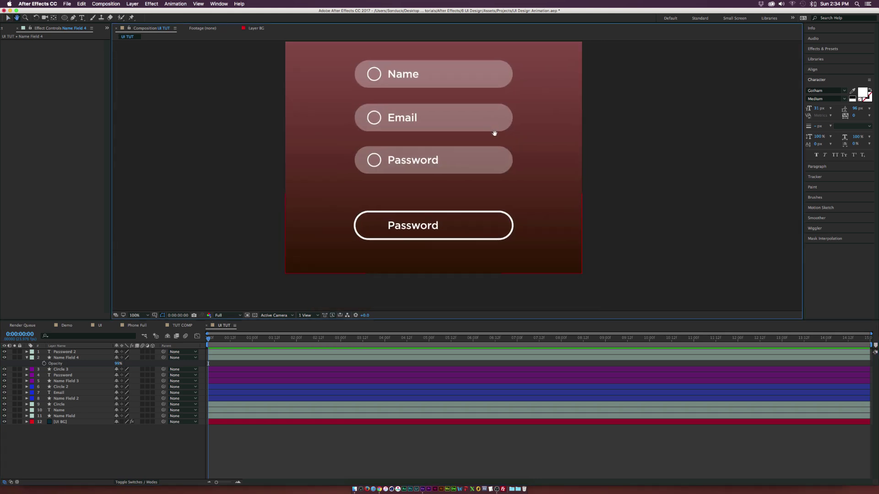
left_click(412, 226)
double_click(413, 226)
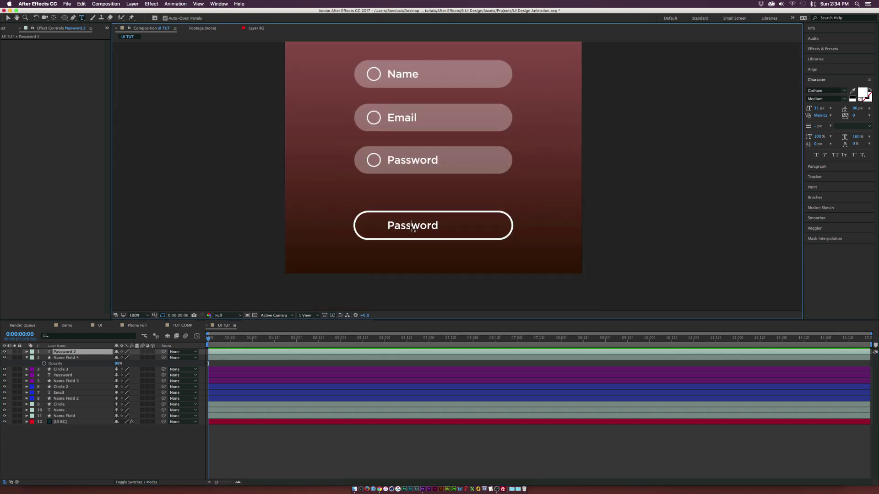
type("Continue")
key("KP_Enter")
key("v")
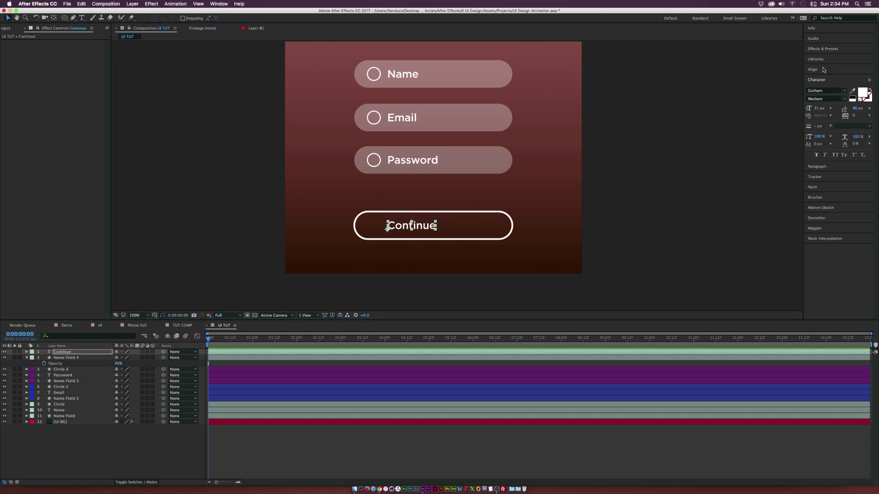
left_click(812, 69)
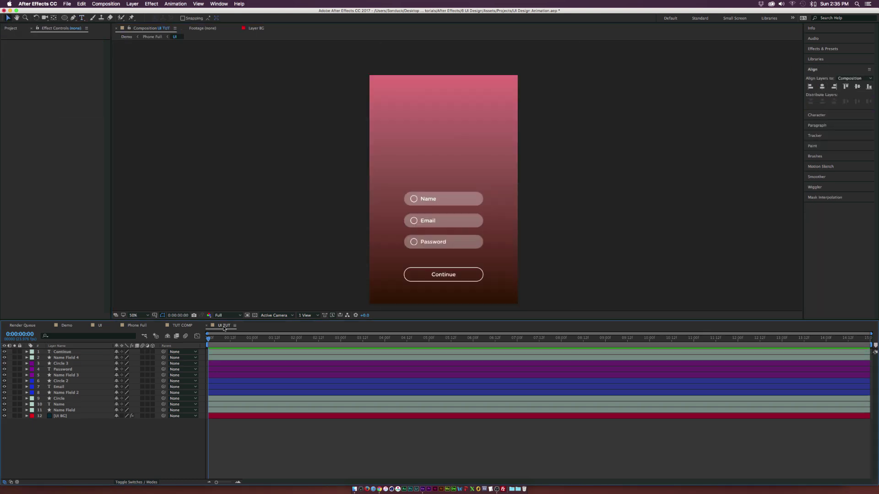
left_click(224, 326)
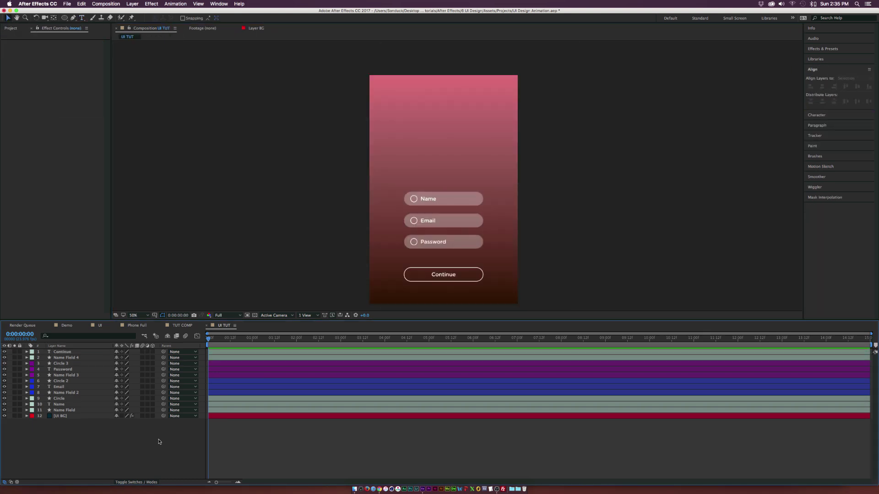
Step: Add a 'Create Account' headline near the top in All Caps, enlarged, Black weight, centred horizontally
left_click(82, 18)
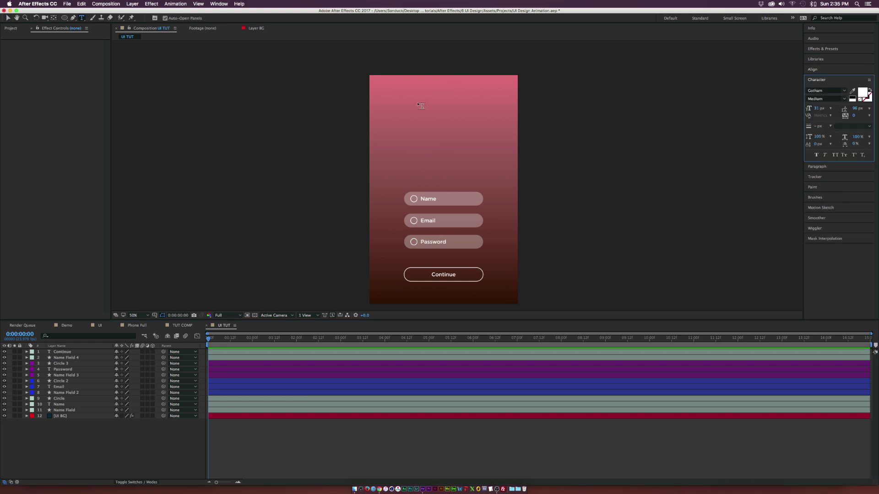
left_click(430, 93)
type("Cre")
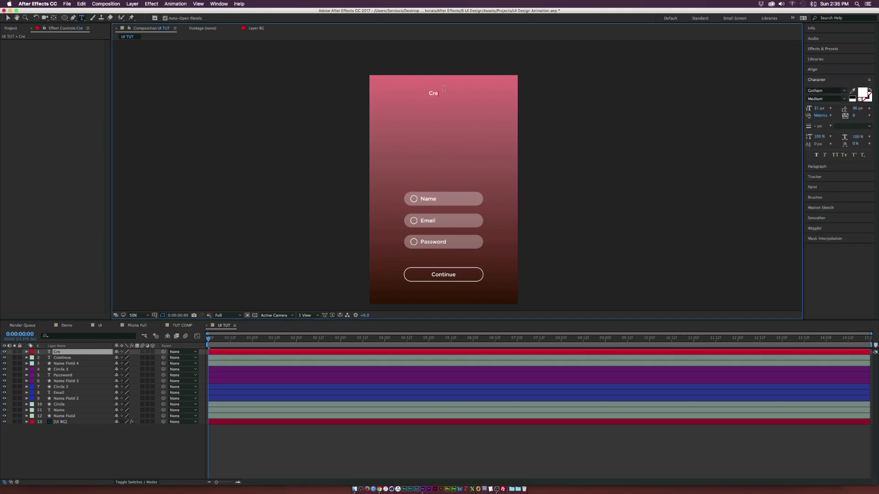
type("ate Account")
key("super+a")
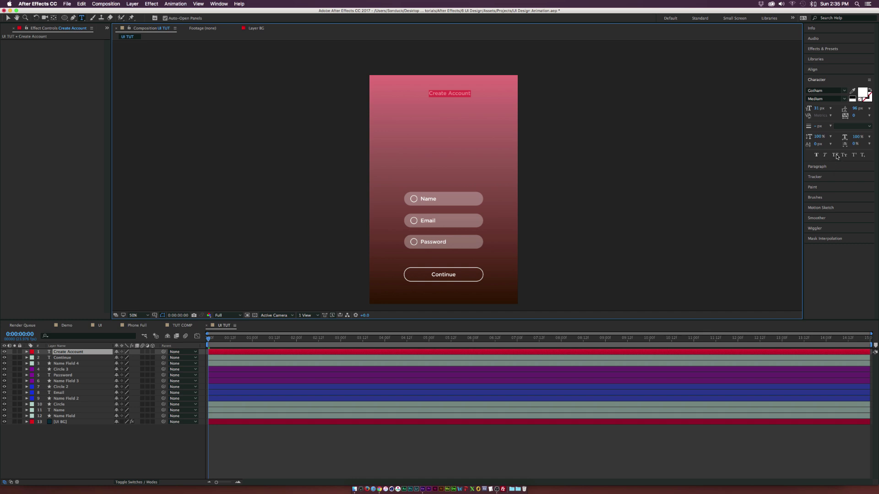
left_click(835, 155)
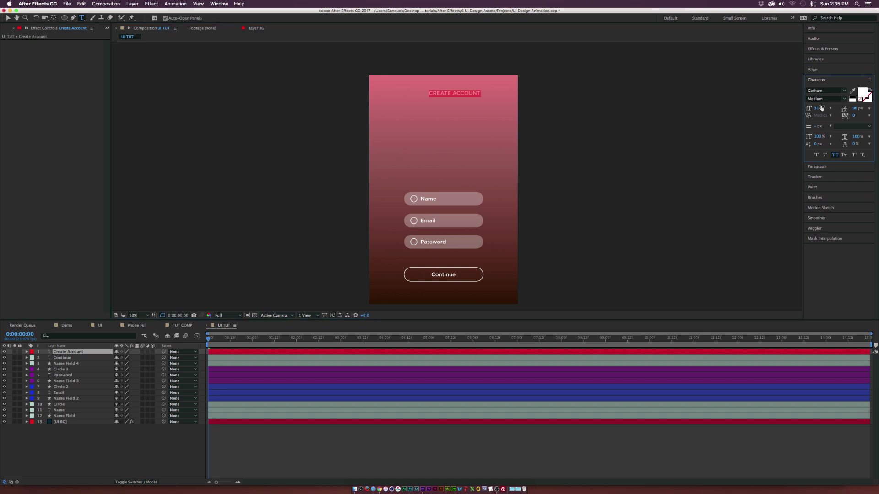
left_click_drag(819, 108, 831, 108)
left_click(844, 99)
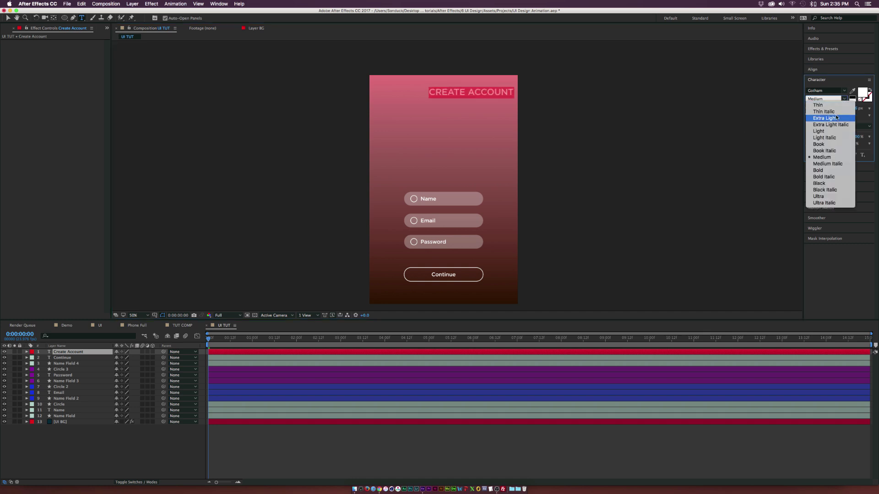
left_click(820, 183)
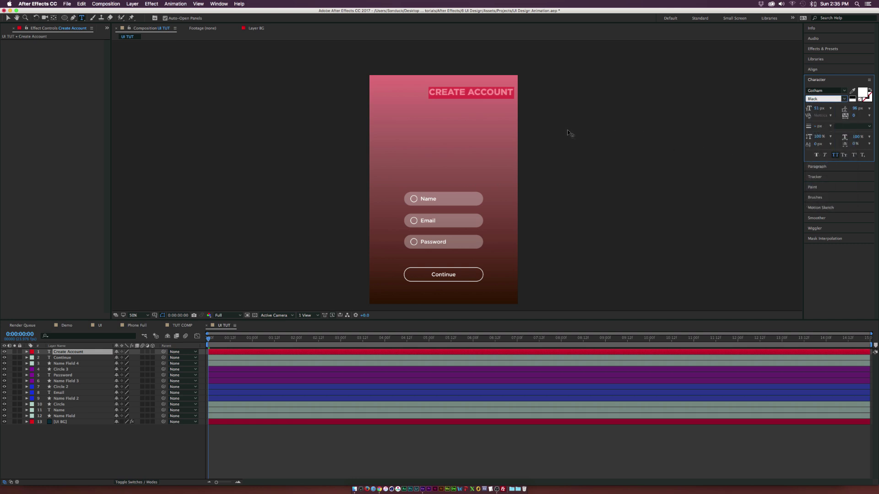
left_click(6, 17)
left_click(837, 69)
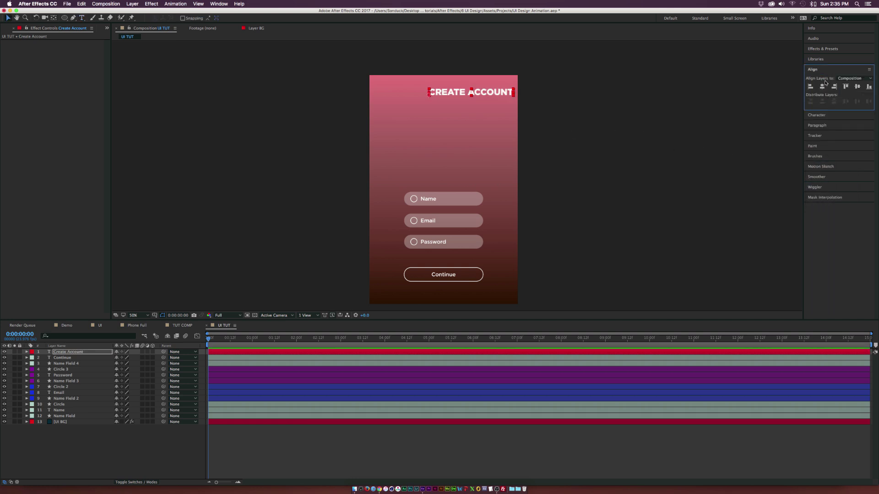
left_click(821, 87)
left_click(220, 148)
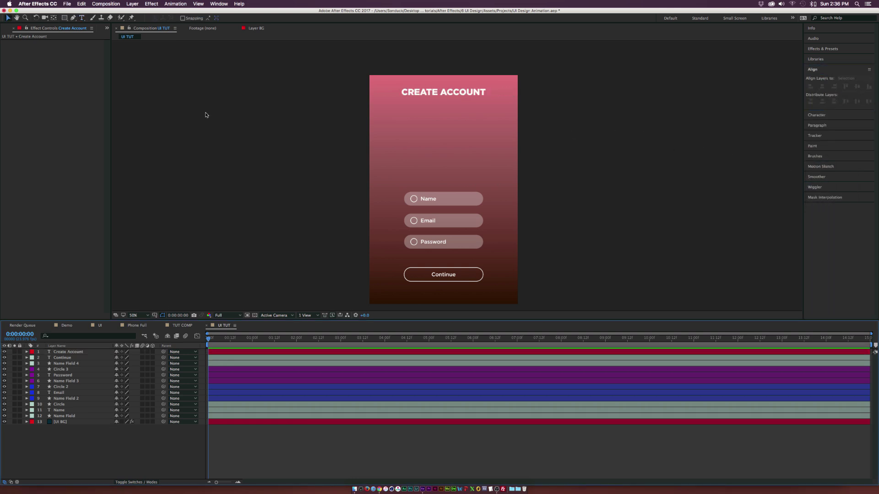
Step: Draw a short line under CREATE ACCOUNT and drag the duck logo image into the composition
left_click(73, 18)
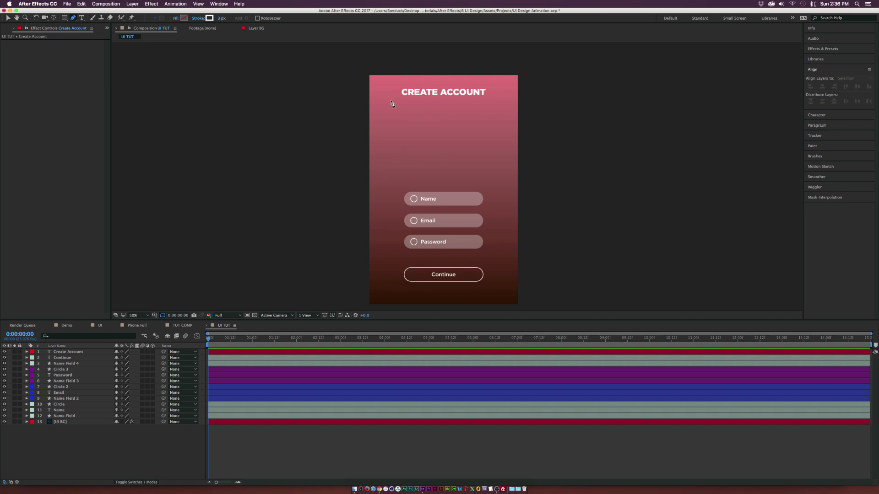
left_click(424, 100)
left_click(469, 99)
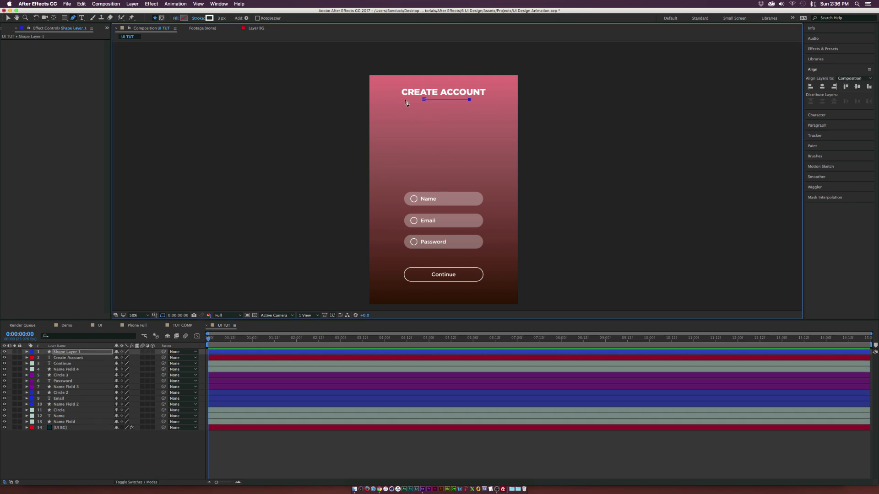
left_click(119, 455)
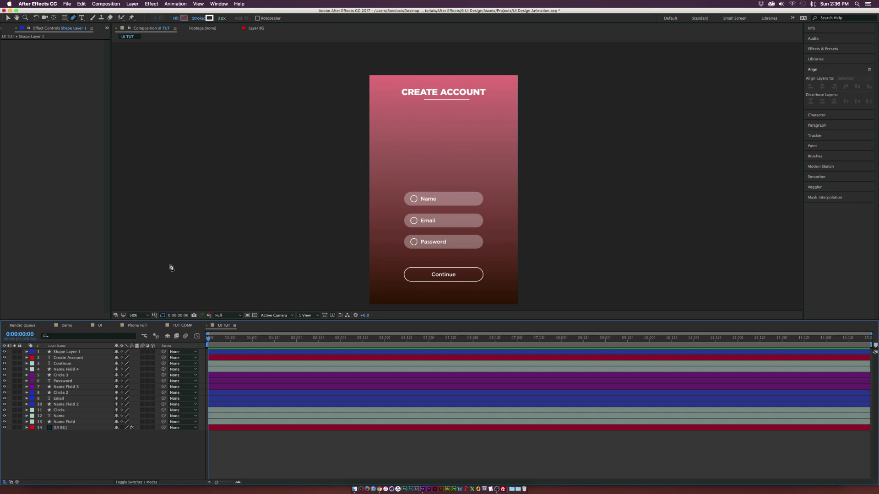
key("ctrl+Down")
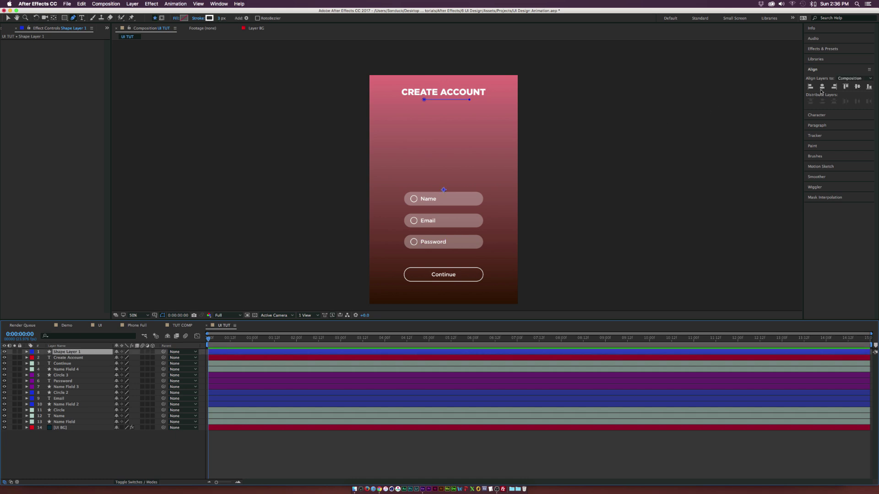
key("ctrl+shift+a")
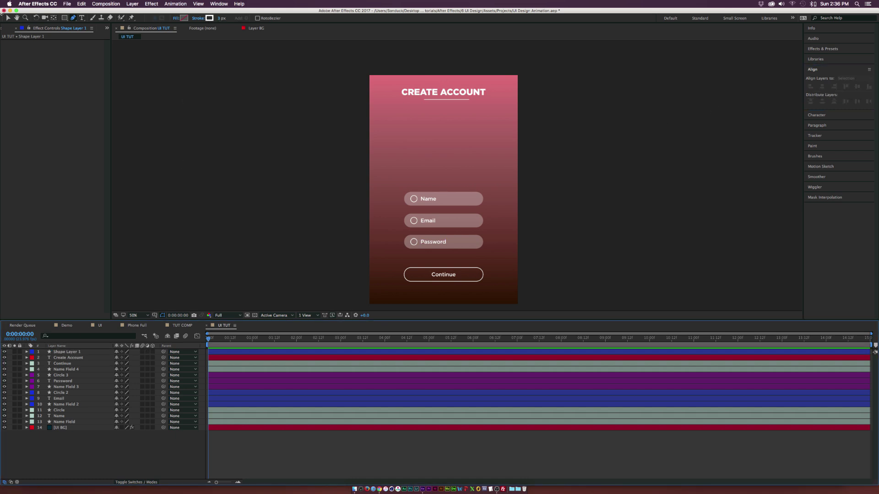
key("ctrl+0")
left_click_drag(18, 108, 438, 158)
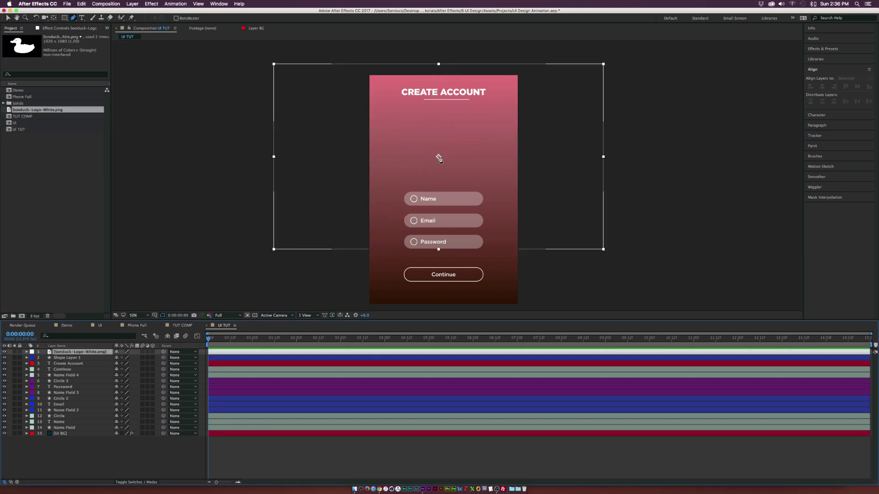
Step: Scale the duck logo down to 20%, move it below the headline and centre it horizontally
key("s")
left_click_drag(124, 358, 94, 359)
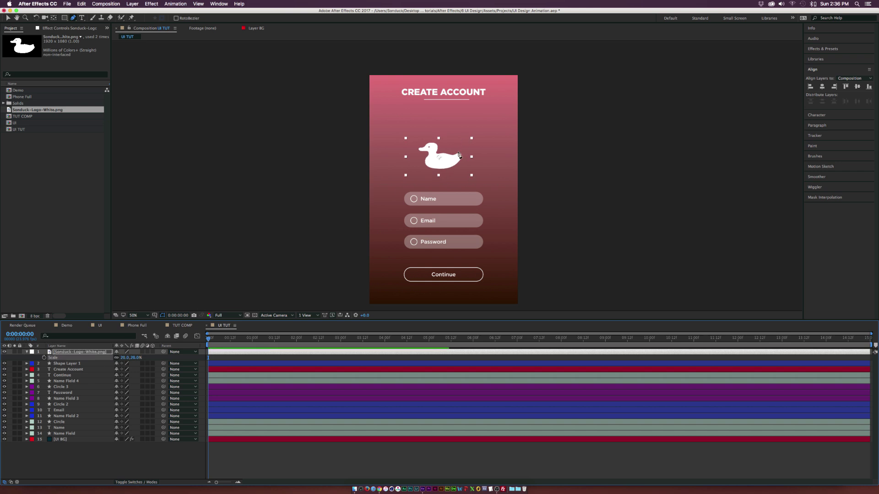
key("v")
left_click_drag(453, 158, 457, 133)
left_click(822, 87)
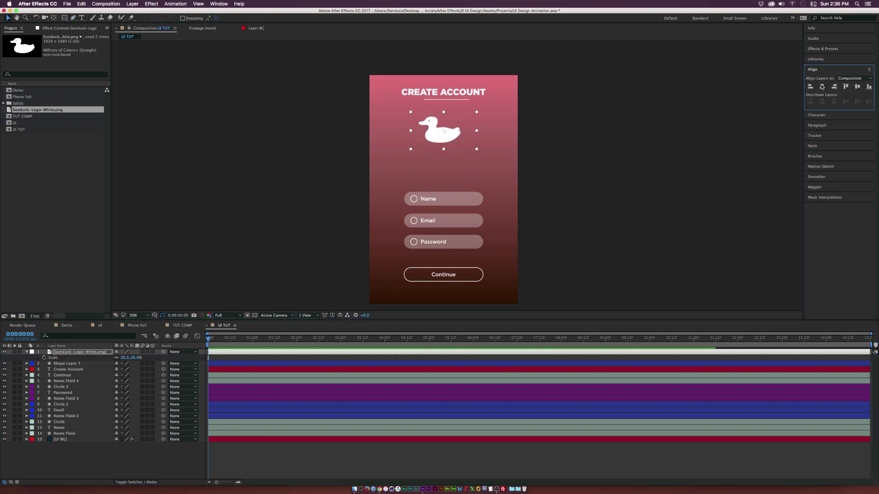
Step: Draw an ellipse just below the duck logo
left_click(86, 456)
left_click_drag(66, 19, 85, 37)
left_click_drag(446, 133, 496, 183)
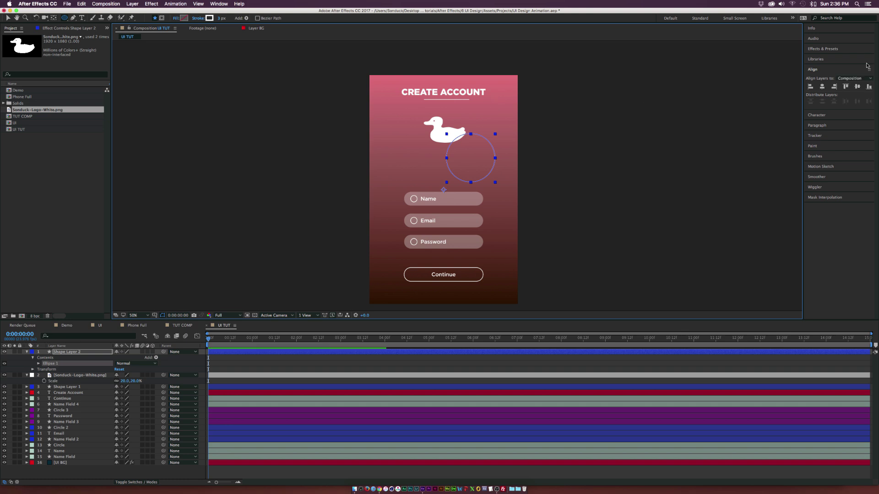
Step: Centre the circle, remove its stroke, fill it solid white and set opacity to 20%
left_click(822, 86)
left_click(199, 18)
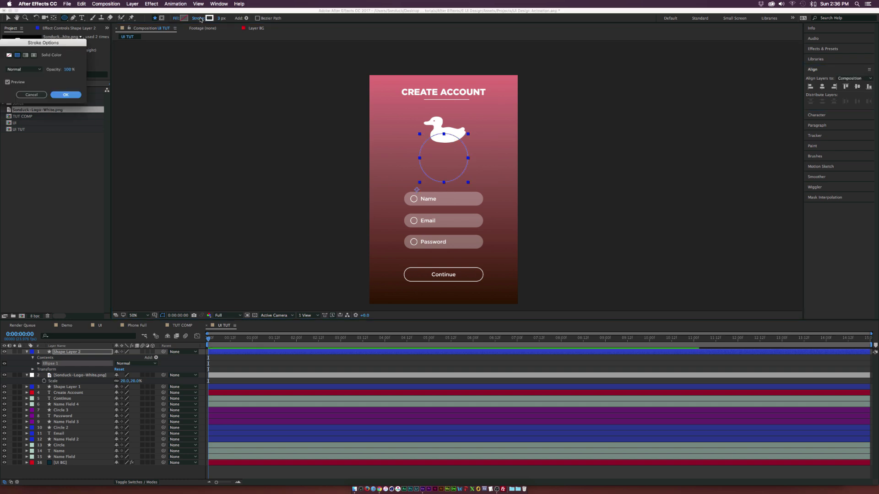
left_click(9, 55)
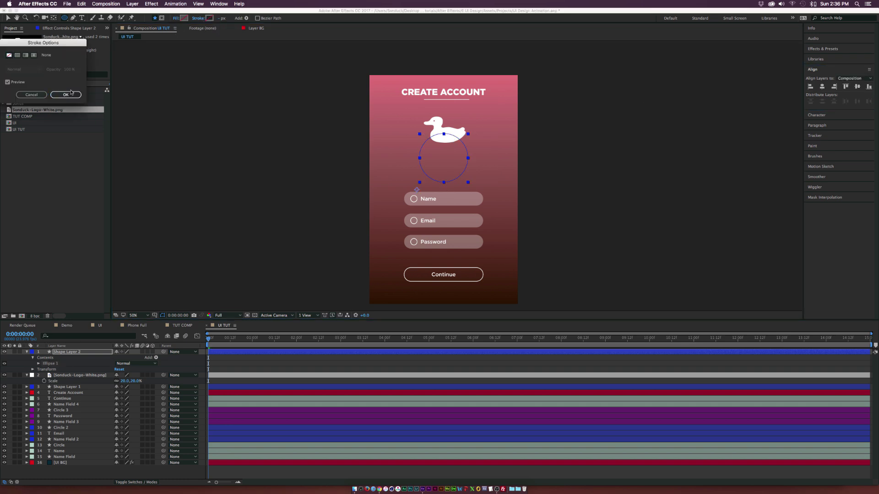
left_click(66, 95)
left_click(176, 19)
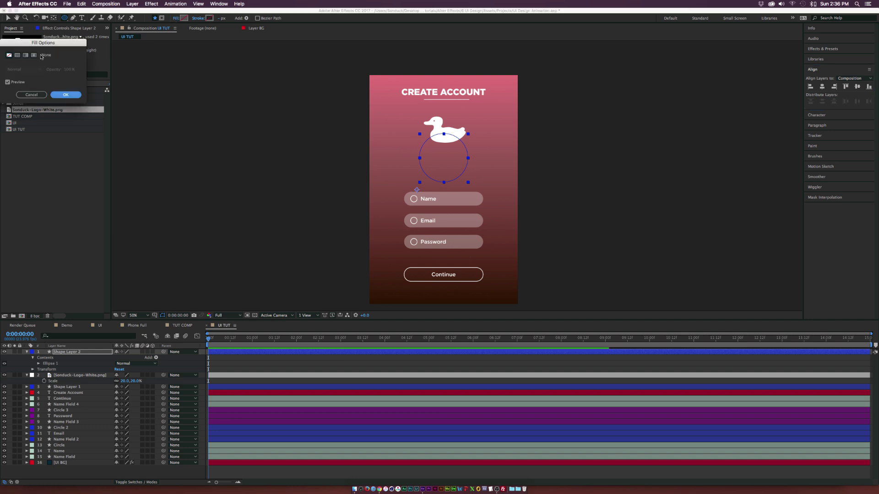
left_click(17, 55)
left_click(65, 94)
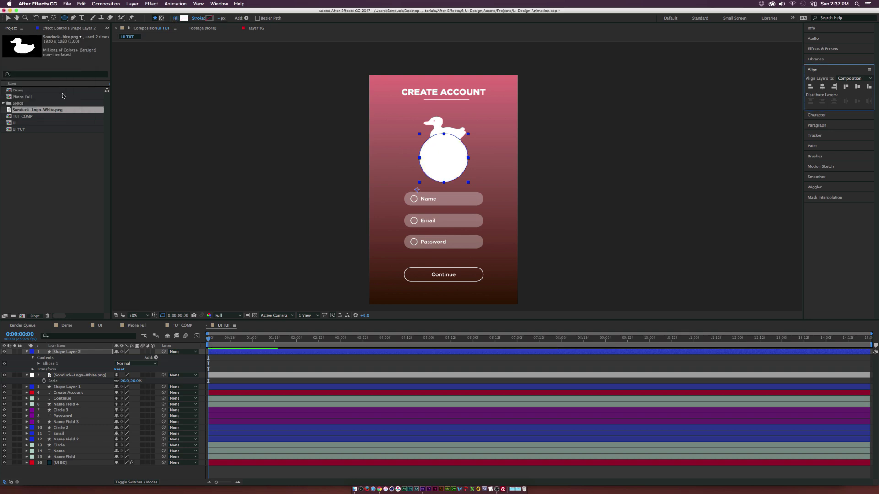
key("t")
left_click(120, 358)
type("20")
key("Return")
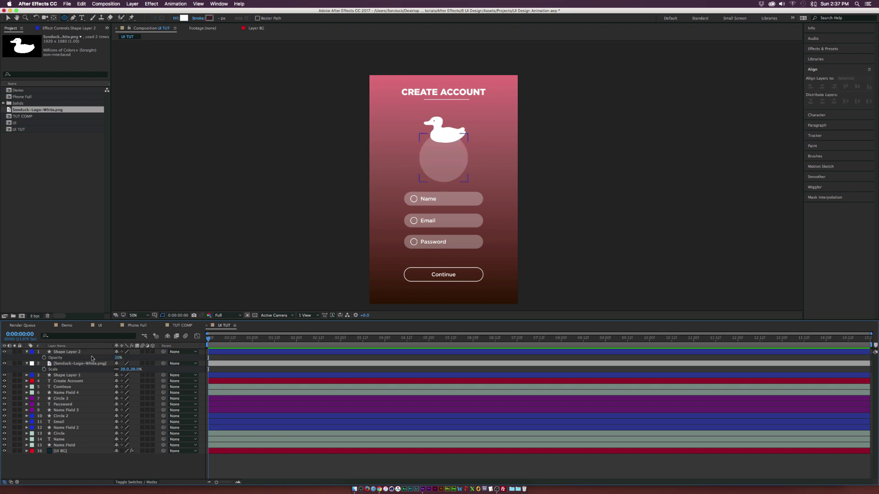
Step: Move the circle behind the duck logo, shrink the logo to 12%, and align their vertical centres
left_click(84, 354)
key("v")
left_click_drag(451, 164, 451, 134)
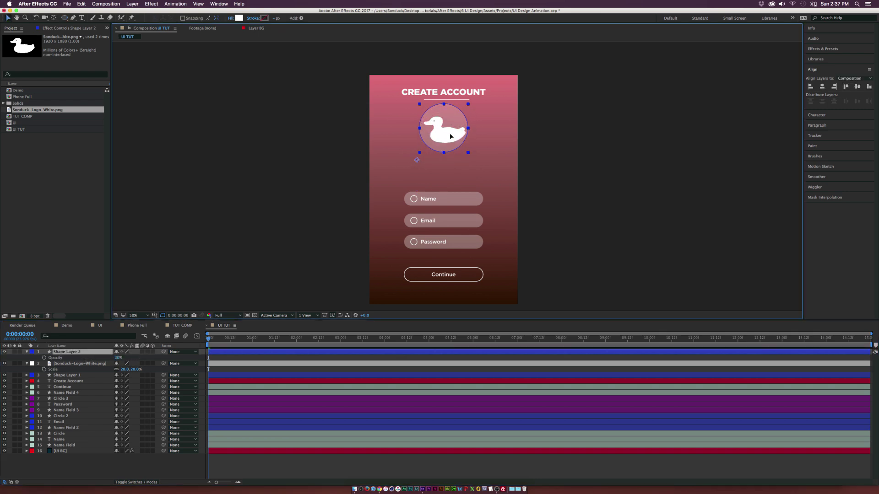
left_click(438, 134, "shift")
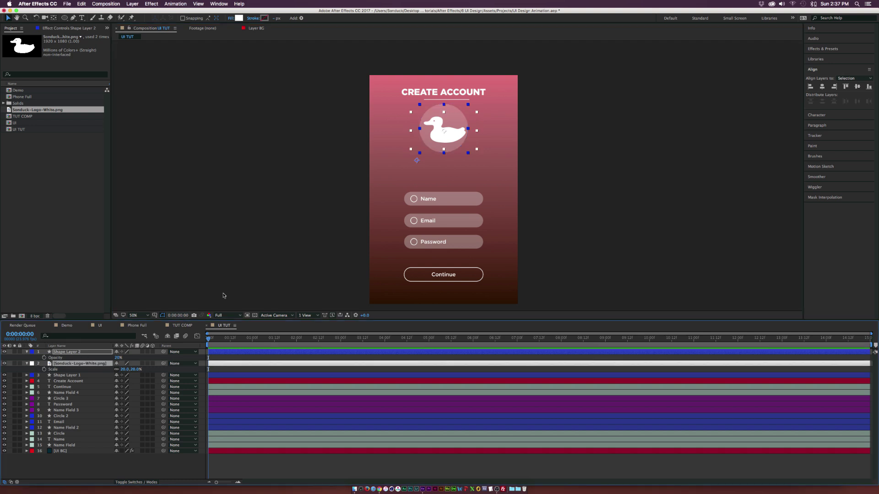
left_click_drag(438, 134, 439, 150)
left_click_drag(130, 369, 120, 369)
left_click(87, 353, "shift")
left_click(830, 87)
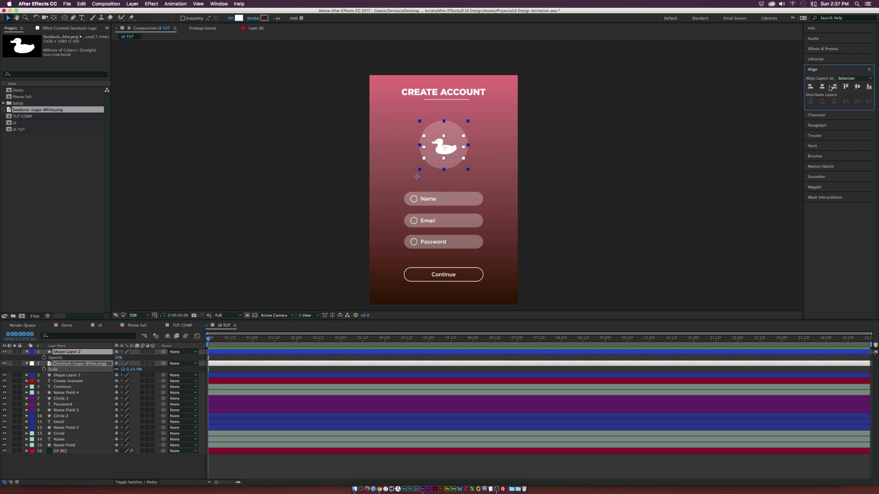
left_click(858, 87)
left_click(618, 215)
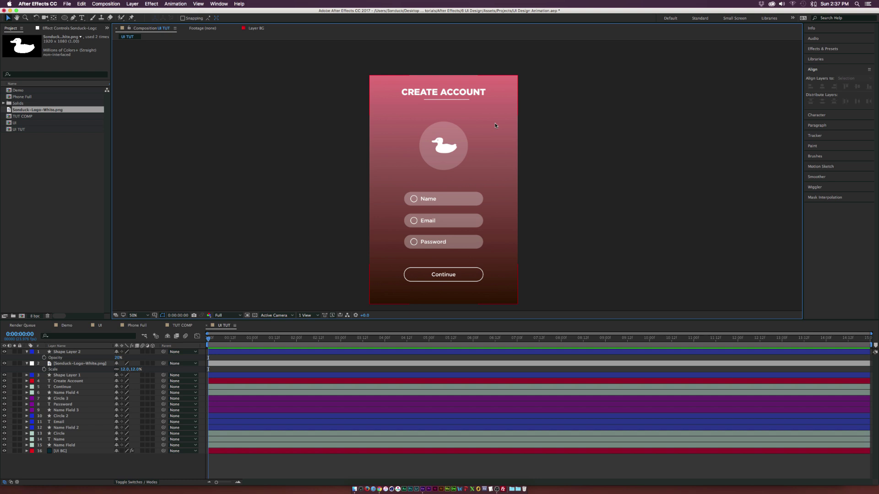
Step: Split the Name text layer at about one second in
key("u")
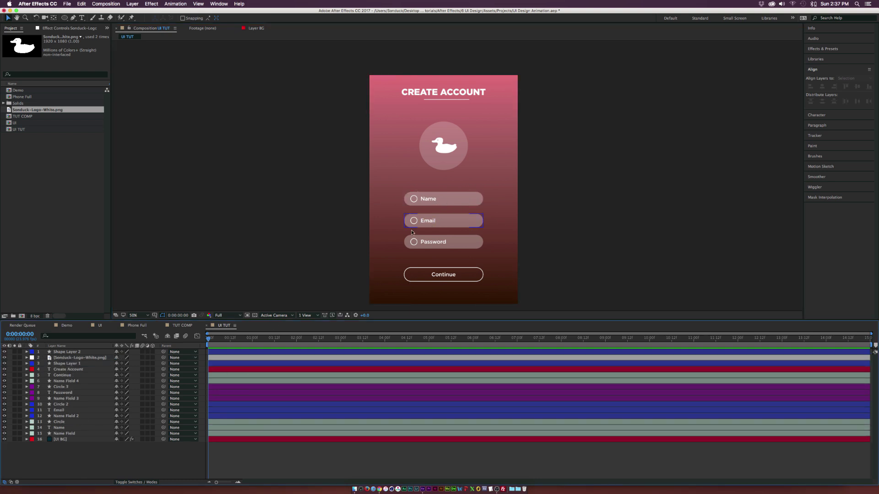
left_click(435, 198)
left_click(94, 366)
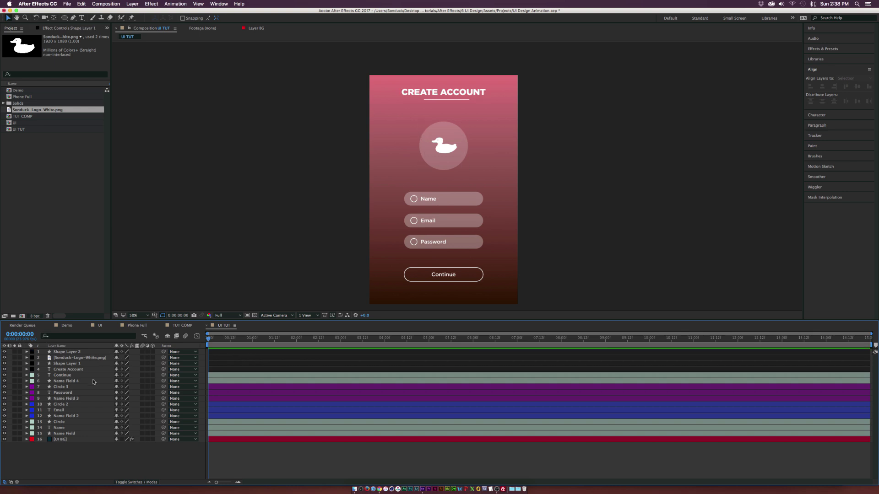
left_click(215, 412)
left_click(63, 429)
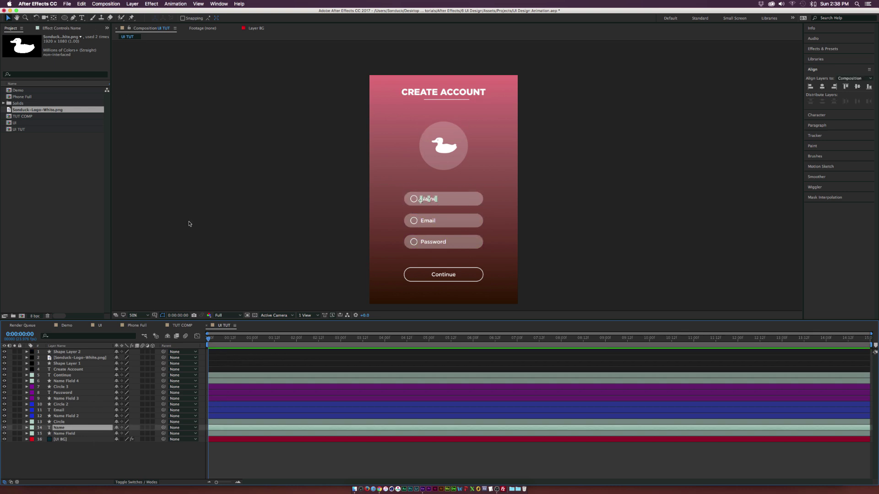
left_click_drag(214, 341, 258, 345)
left_click(81, 3)
left_click(115, 92)
Step: Replace the word Name in the split layer with a sample person's name
left_click(81, 19)
double_click(426, 200)
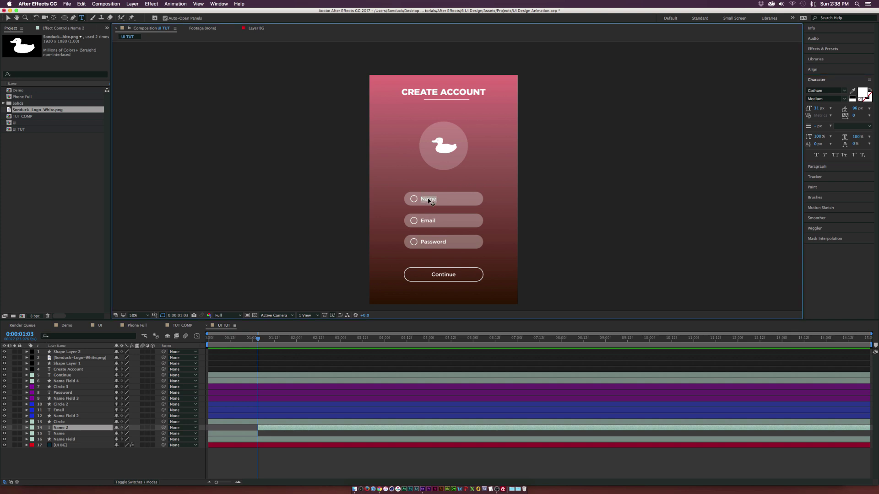
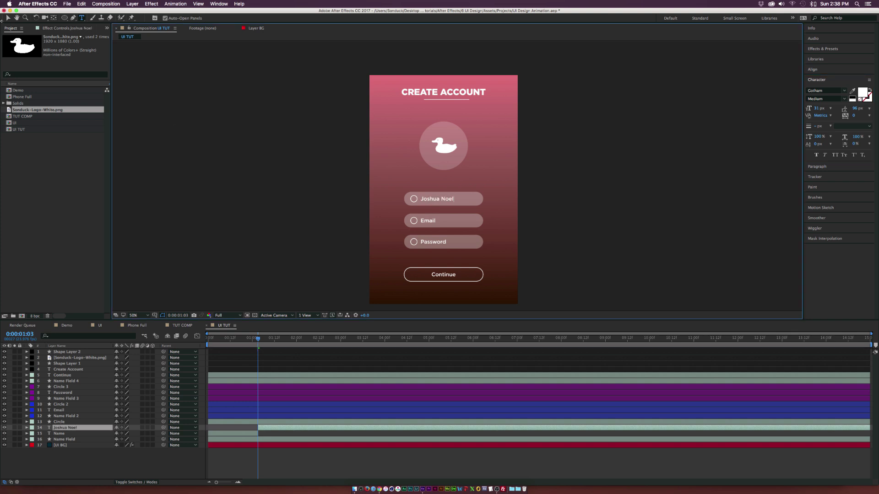
left_click(7, 18)
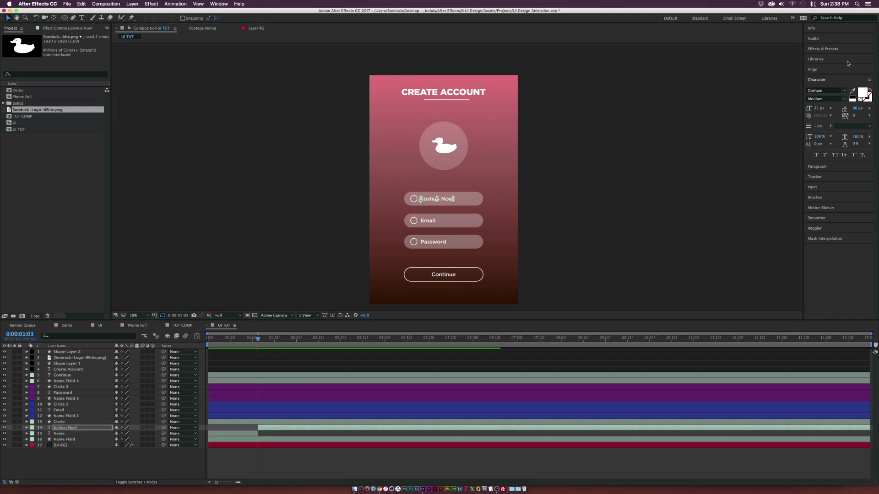
left_click(823, 49)
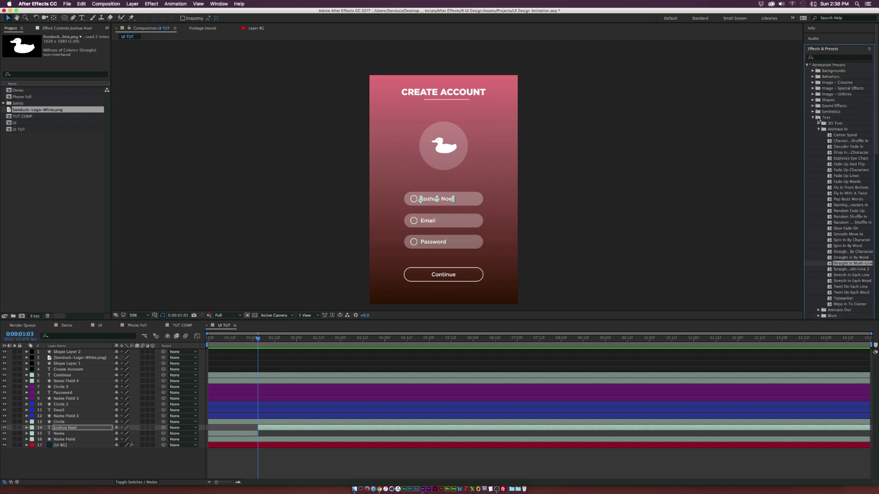
Step: Apply the Typewriter preset to the name text and move its end keyframe earlier to 0:00:01:21
left_click(808, 65)
left_click_drag(840, 301, 433, 202)
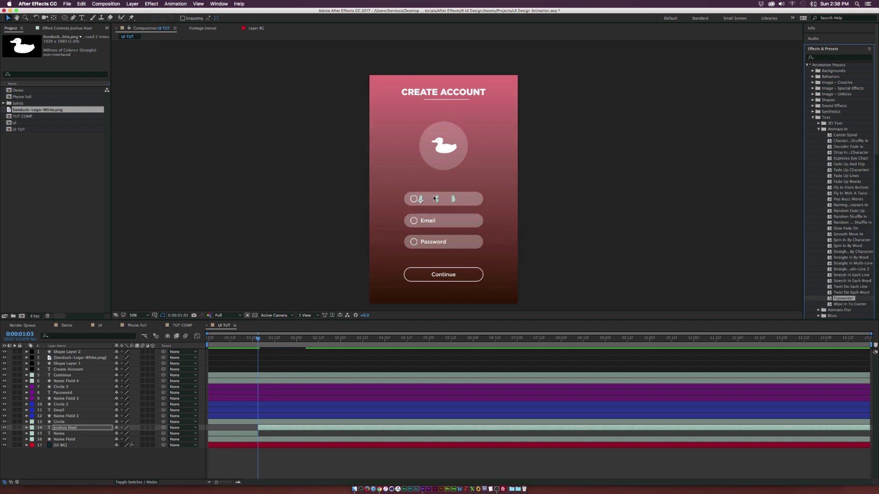
left_click(280, 429)
key("u")
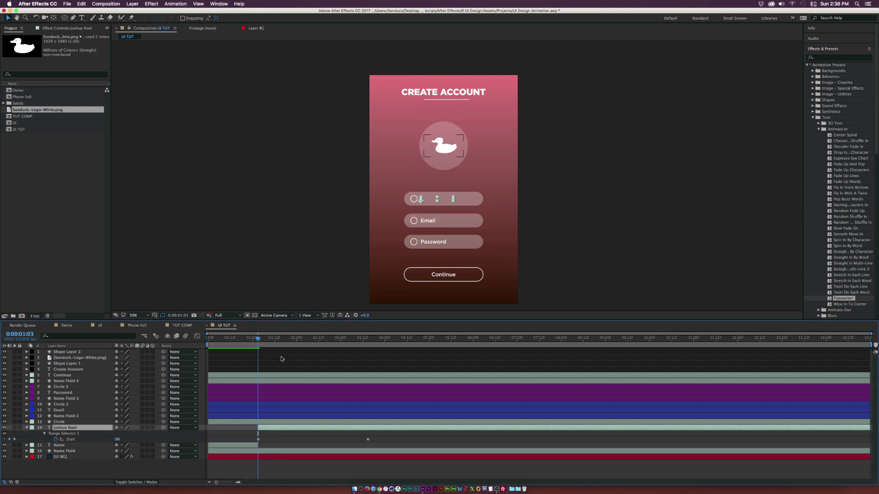
left_click_drag(272, 339, 260, 349)
left_click_drag(368, 439, 291, 439)
key("k")
left_click(312, 439)
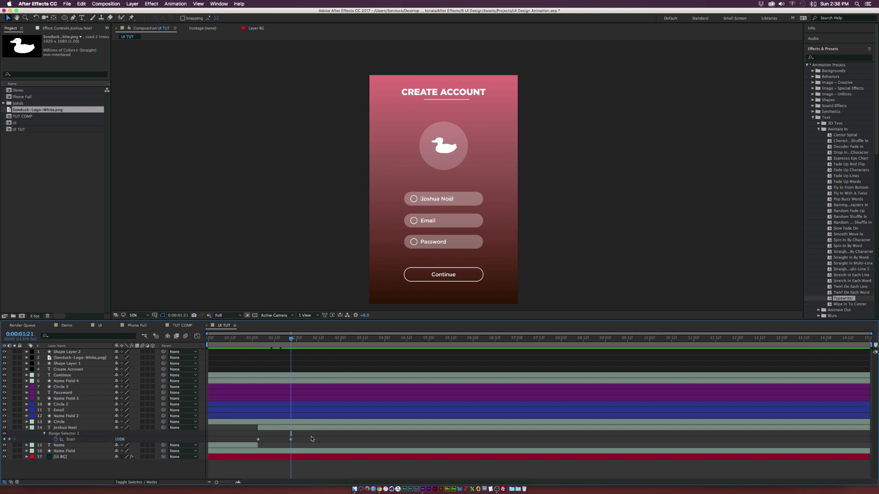
key("u")
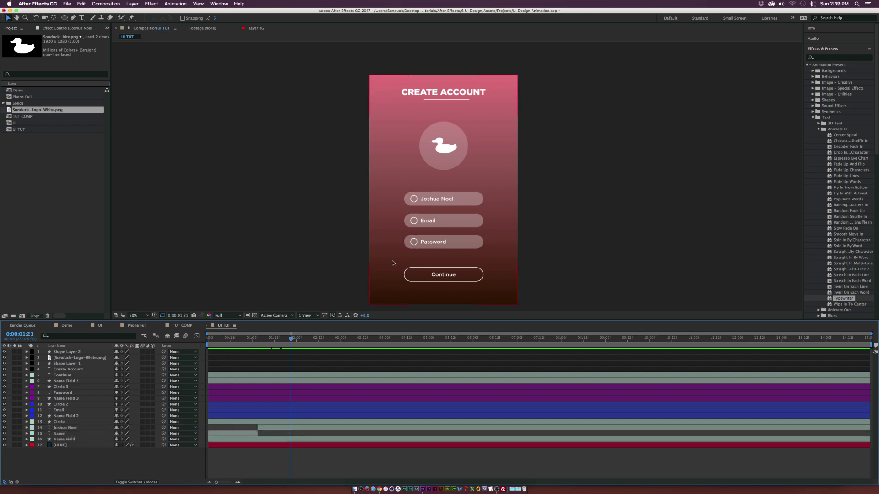
Step: Expand the Circle layer's Contents down to the ellipse's Stroke settings
left_click(62, 422)
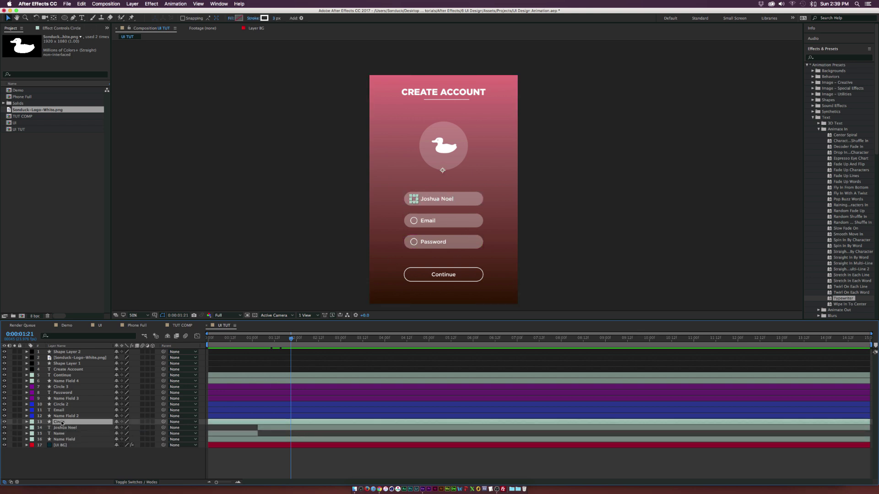
left_click(26, 422)
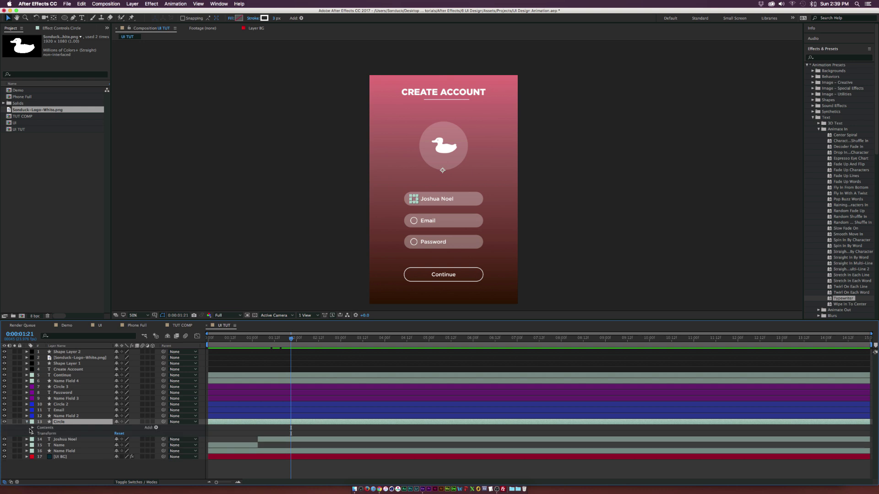
left_click(32, 428)
left_click(38, 433)
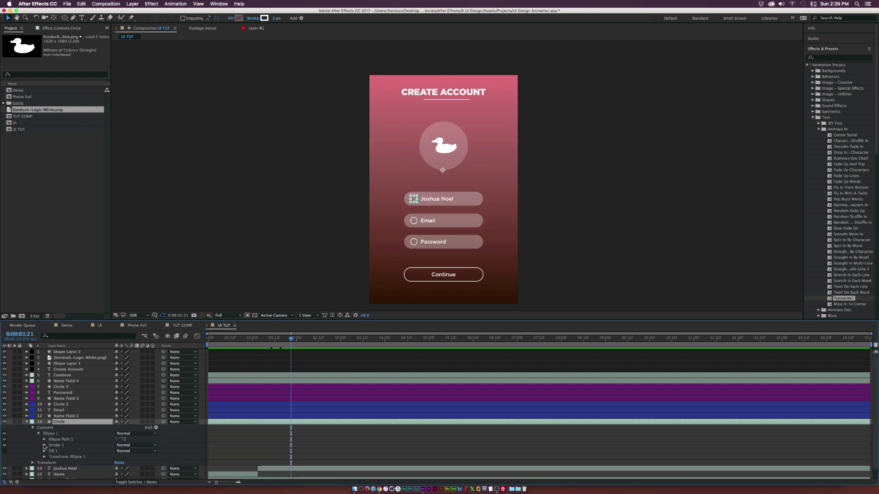
left_click(44, 446)
scroll(293, 444, "down", 3)
Step: Keyframe the circle's Stroke Width where the name starts typing, reaching 5 two frames later
left_click(278, 459)
left_click_drag(272, 340, 257, 339)
left_click(68, 411)
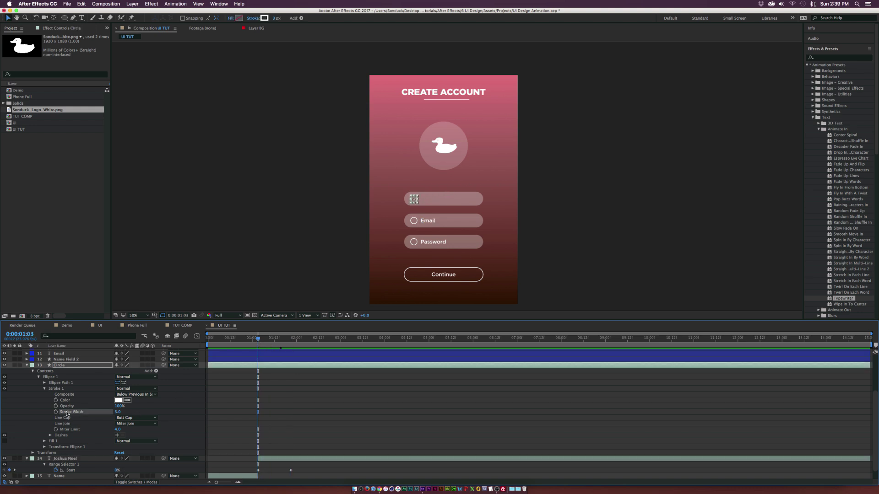
left_click(56, 412)
left_click_drag(258, 339, 261, 339)
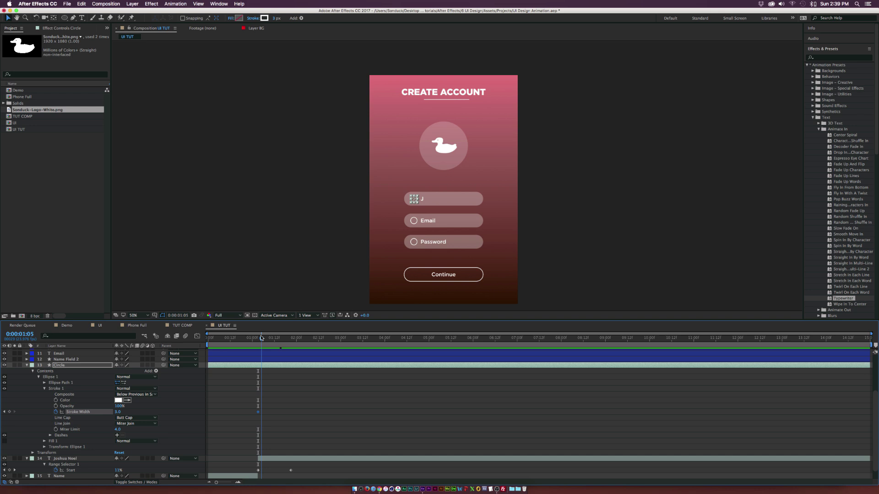
left_click(116, 413)
type("5")
key("Return")
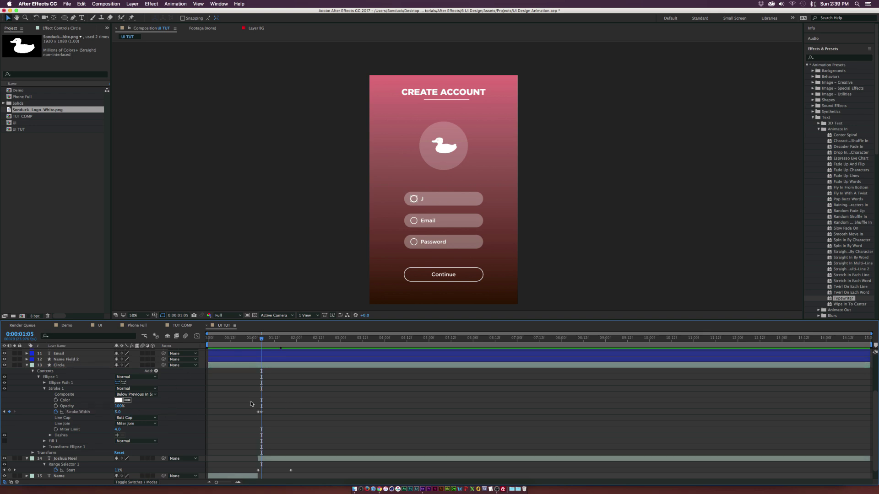
Step: Time-reverse the Stroke Width keyframes around the end of the name typing
left_click(290, 340)
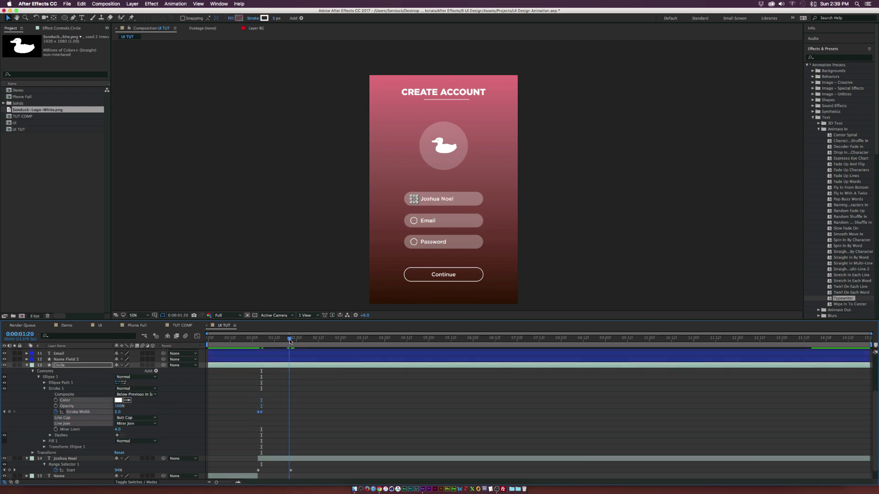
left_click_drag(290, 341, 291, 339)
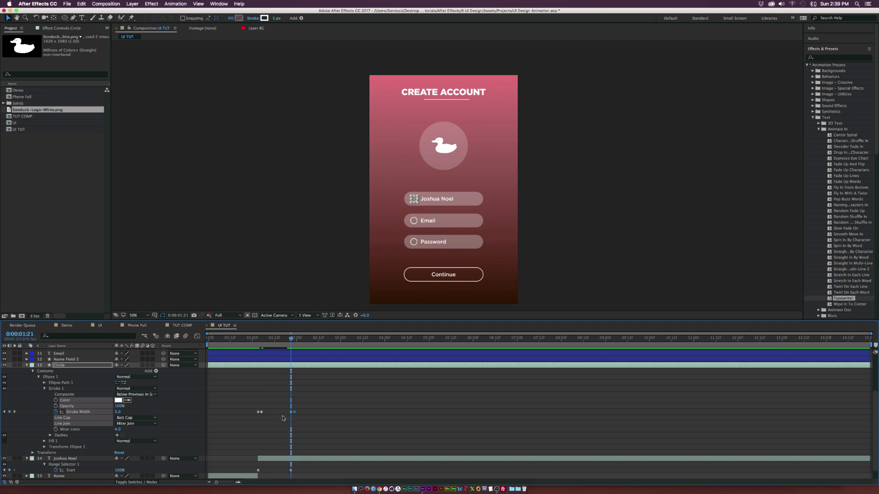
right_click(295, 415)
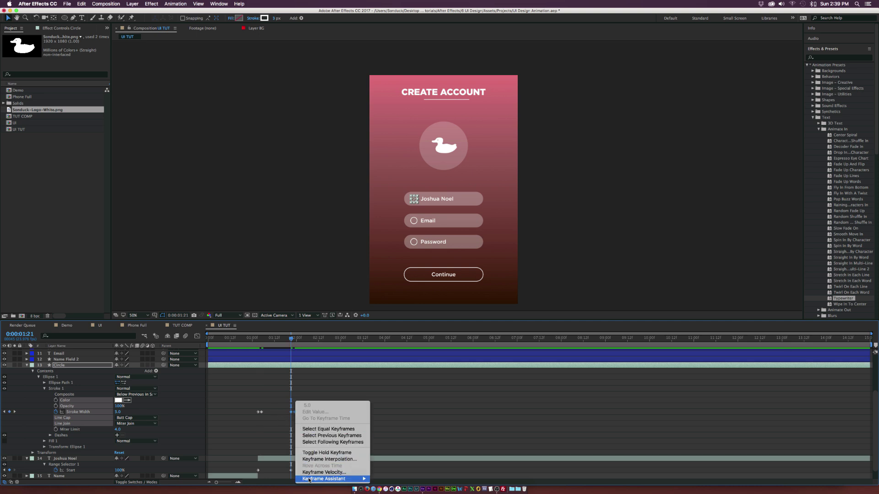
mouse_move(339, 478)
left_click(410, 481)
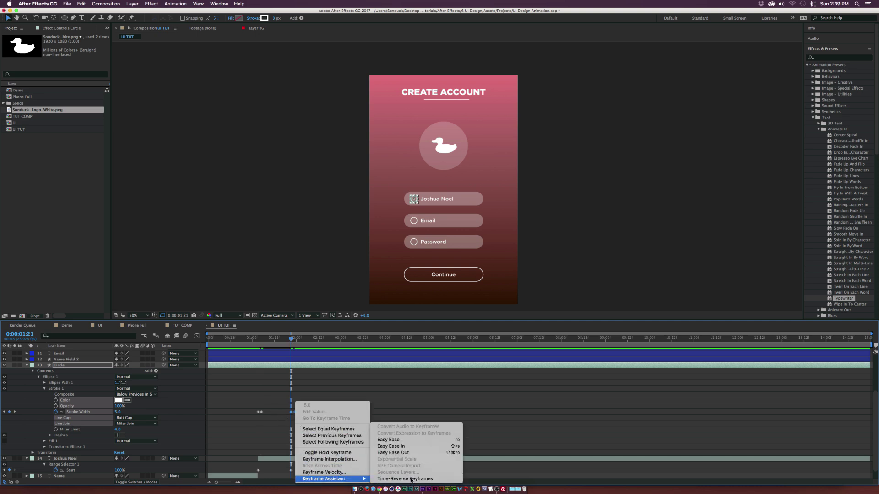
left_click(344, 416)
left_click(281, 340)
left_click_drag(281, 340, 262, 339)
Step: Set the circle's stroke width to 7, then collapse the Circle layer and select Name Field
left_click(118, 412)
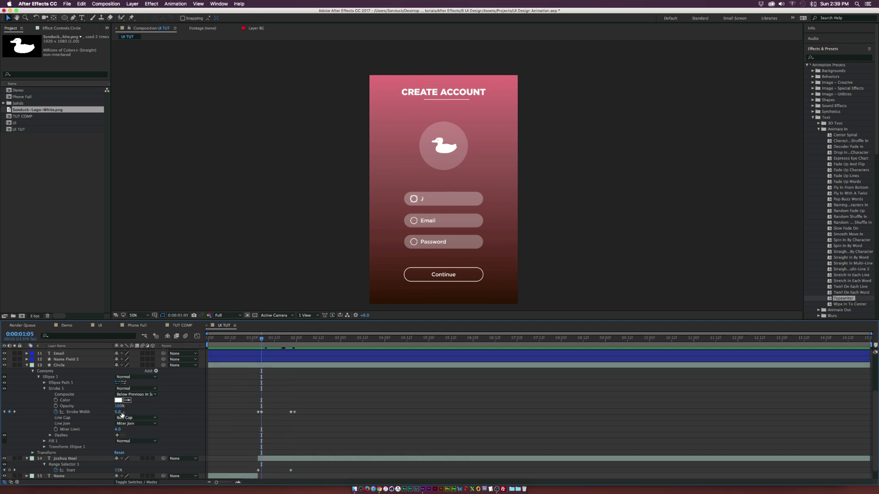
type("7")
key("Return")
left_click(117, 412)
type("7")
key("Return")
left_click(15, 412)
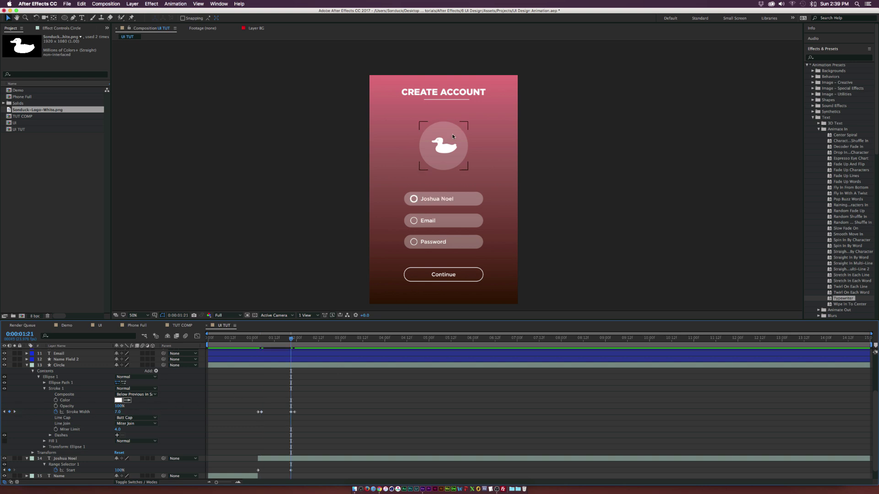
left_click(26, 365)
left_click(472, 198)
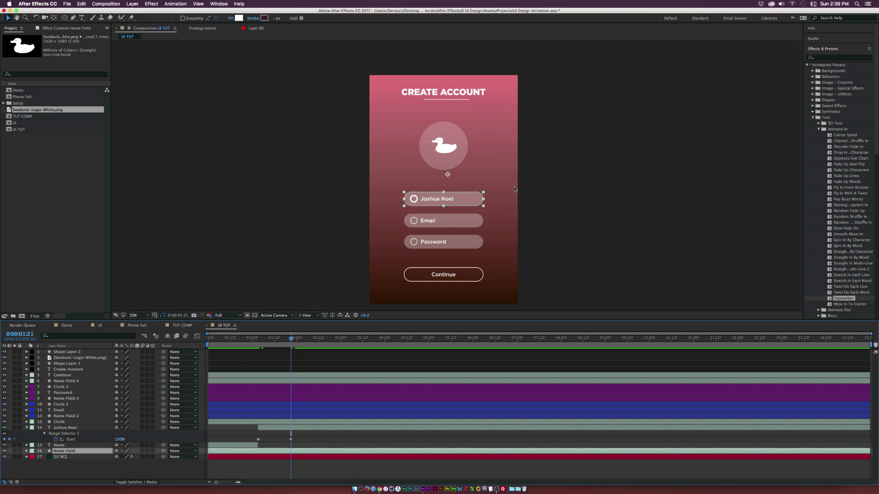
Step: Add a Fill effect to the Name Field layer with a white colour
left_click(151, 4)
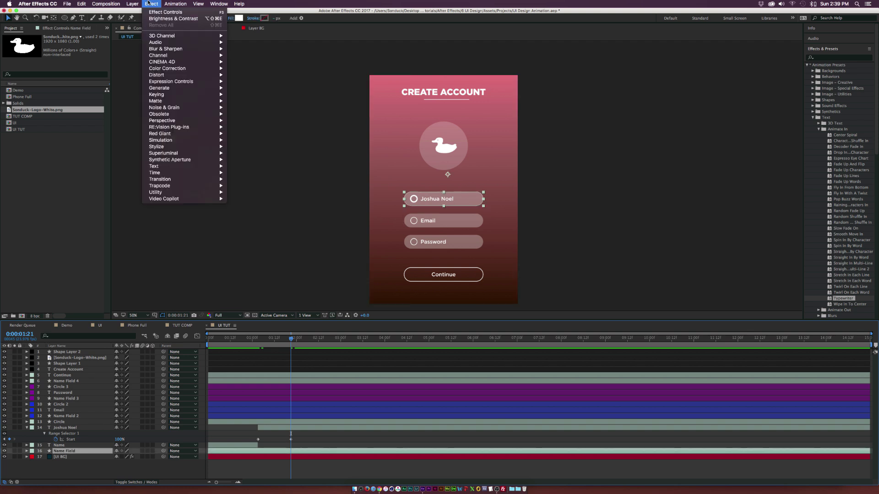
mouse_move(193, 88)
left_click(245, 186)
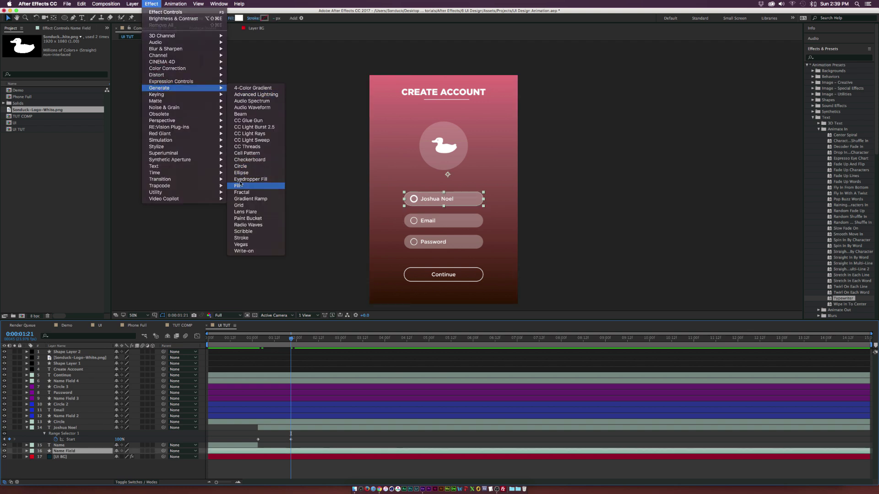
left_click(64, 61)
left_click(13, 97)
left_click(161, 92)
Step: Keyframe the fill colour white before typing starts, then blue 0F87D2 at the first letter
left_click_drag(282, 339, 260, 342)
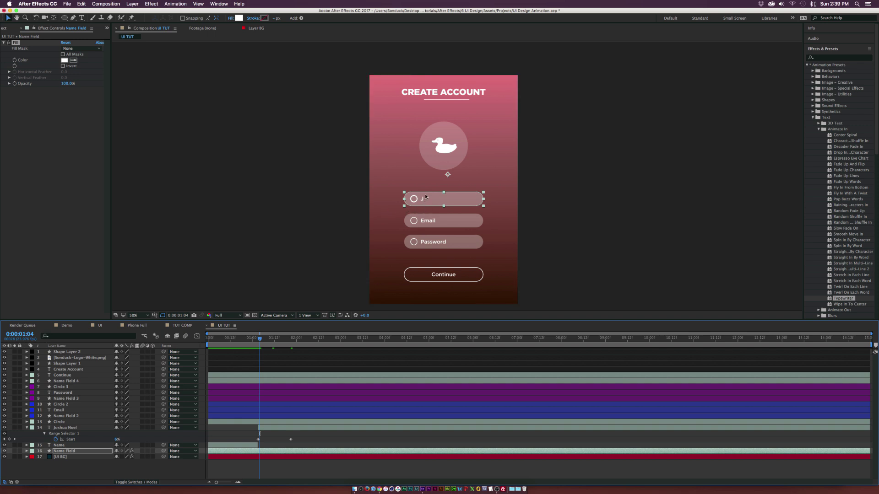
left_click_drag(260, 339, 257, 339)
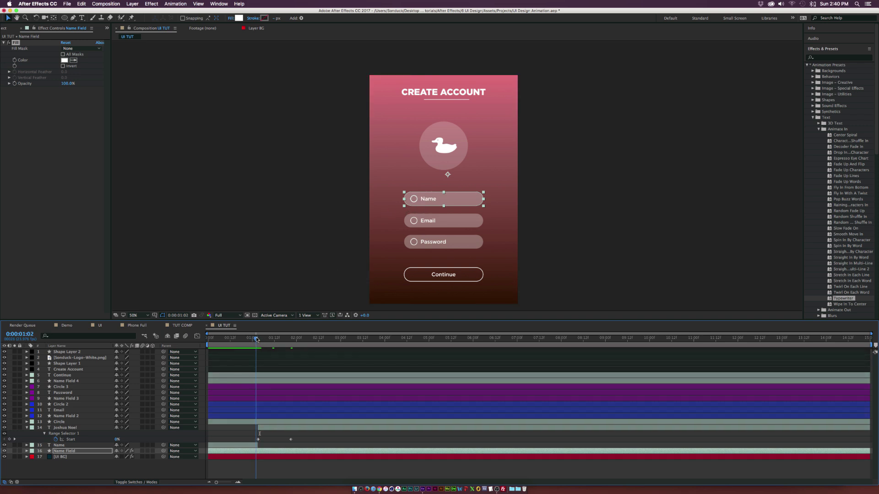
left_click(15, 64)
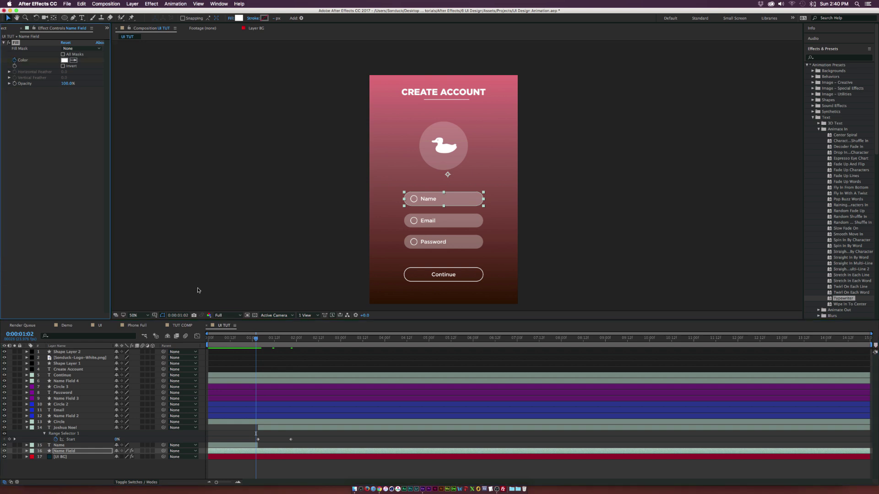
left_click_drag(255, 335, 262, 338)
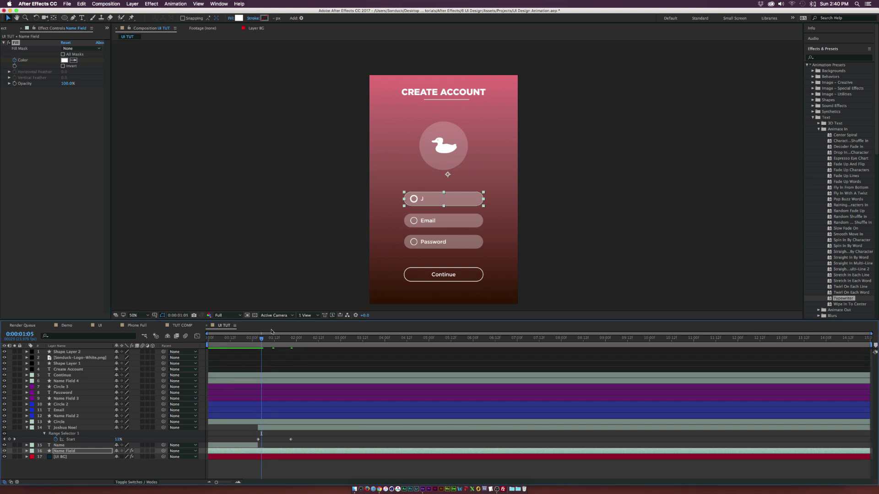
left_click(64, 61)
left_click_drag(108, 139, 108, 128)
left_click(92, 105)
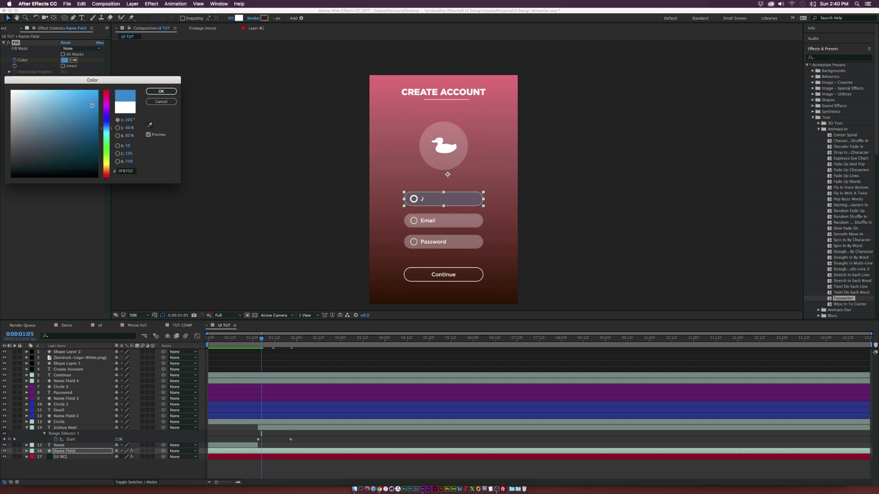
left_click(161, 91)
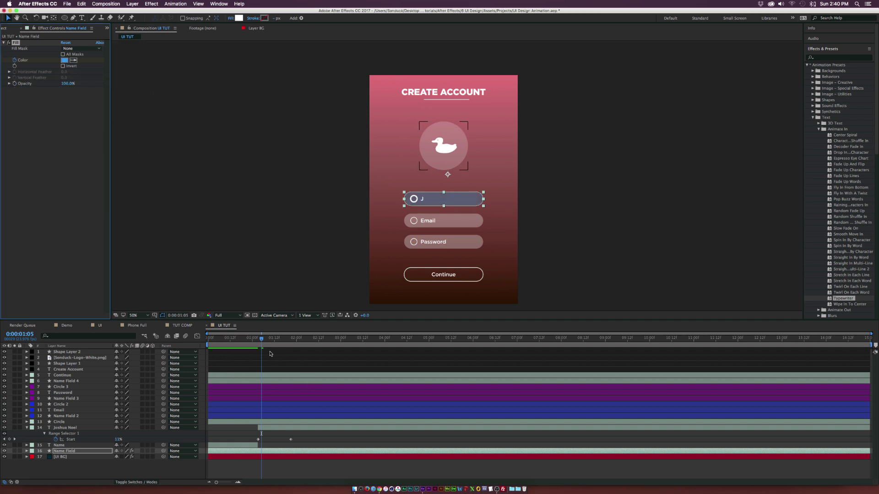
Step: Hold blue near the typing end, return the fill to white at 0:00:01:22, and preview
left_click_drag(277, 341, 287, 339)
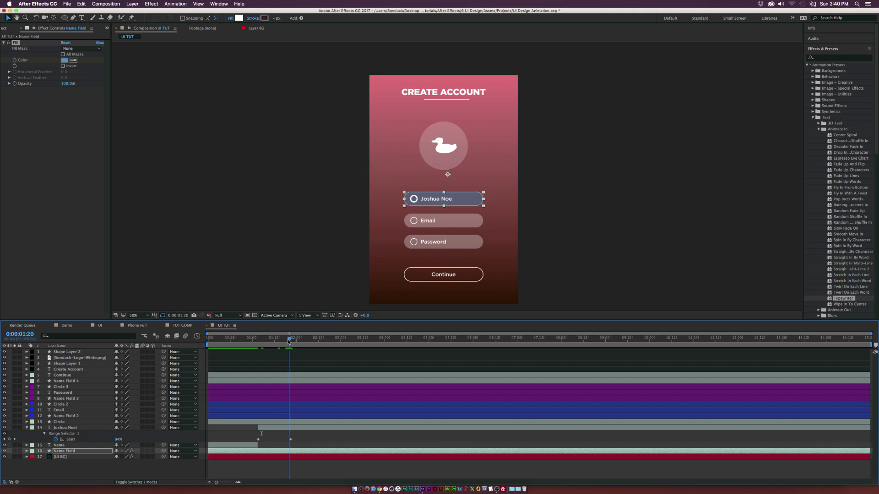
key("u")
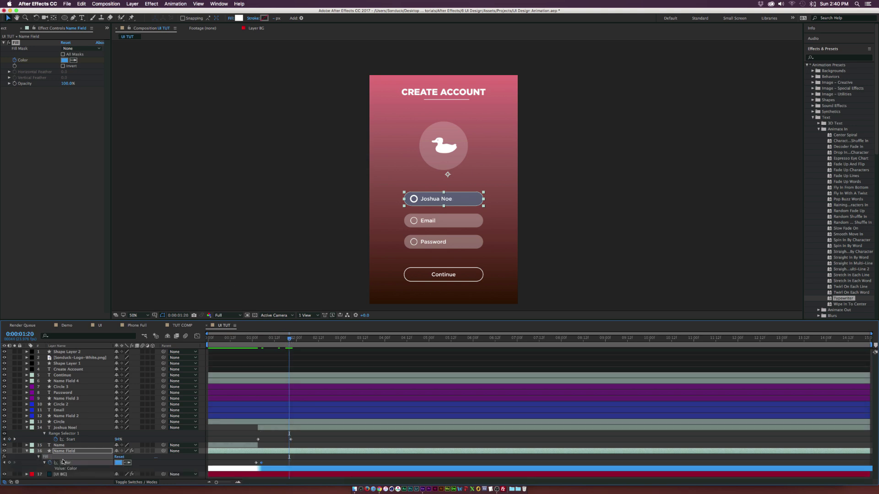
left_click(9, 463)
left_click_drag(289, 339, 295, 338)
left_click(118, 463)
left_click(11, 91)
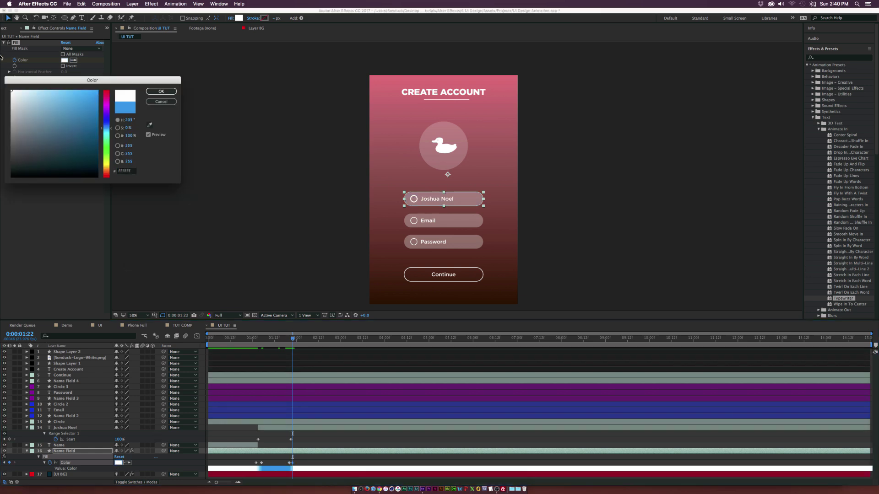
left_click(162, 91)
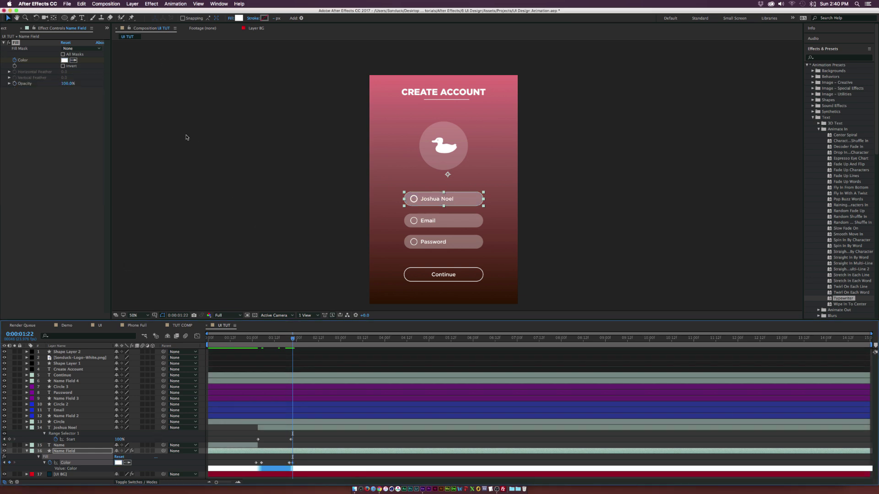
left_click_drag(295, 339, 307, 341)
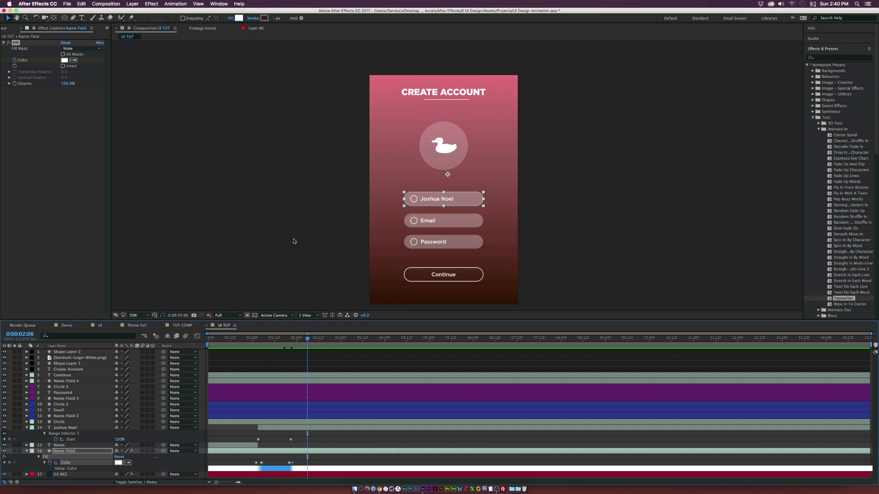
key("u")
left_click(330, 445)
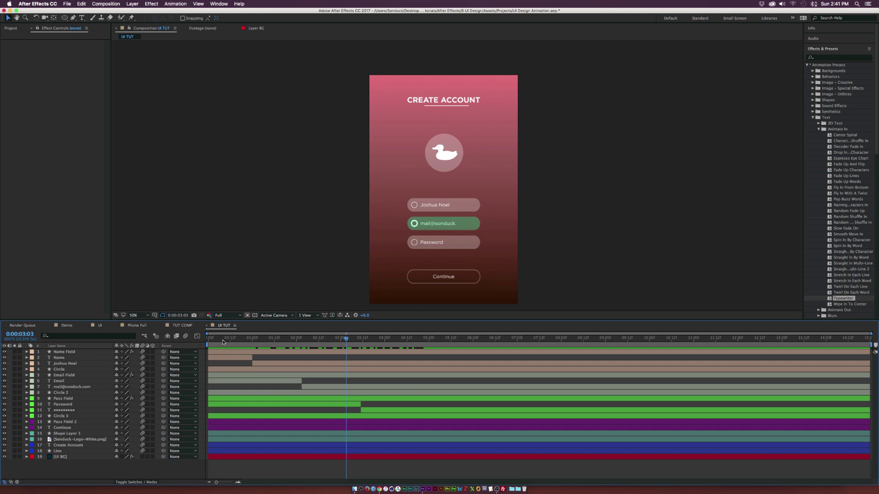
Step: Scrub the timeline to preview the email typing in and the password dots appearing
left_click_drag(222, 340, 384, 344)
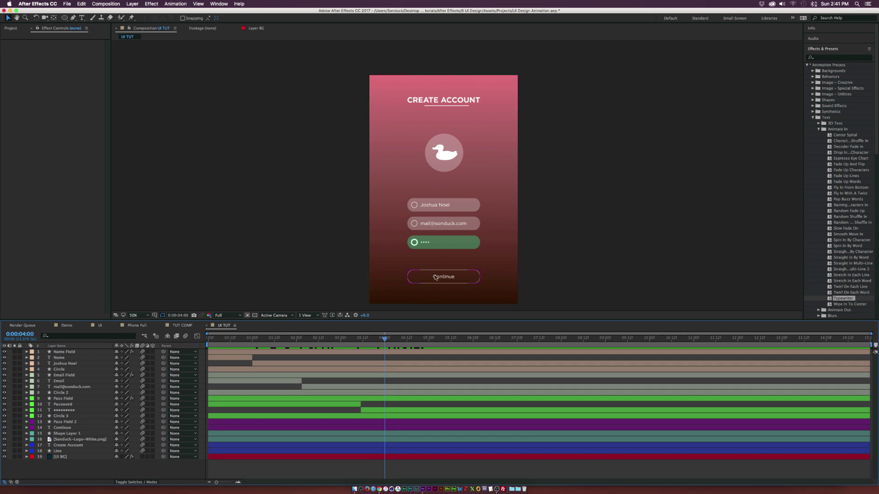
left_click_drag(394, 339, 383, 342)
Step: Add the UI TUT composition as a layer above the BG solid in TUT COMP
left_click(175, 326)
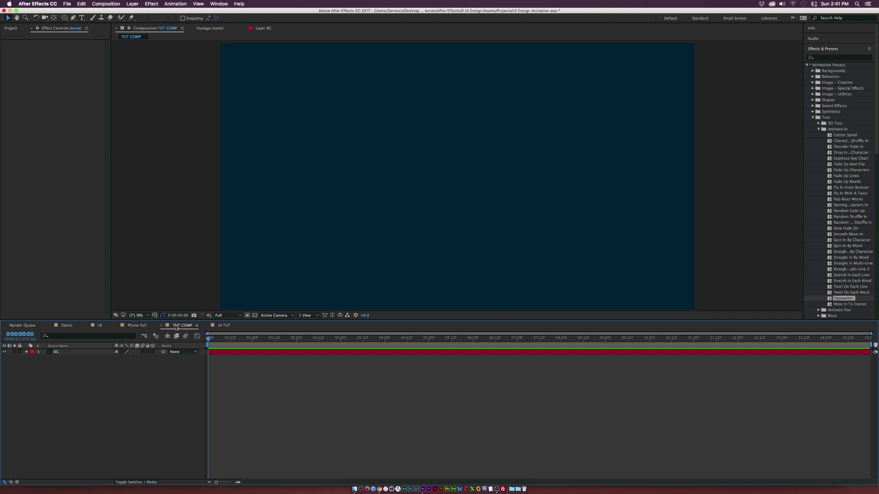
left_click(72, 353)
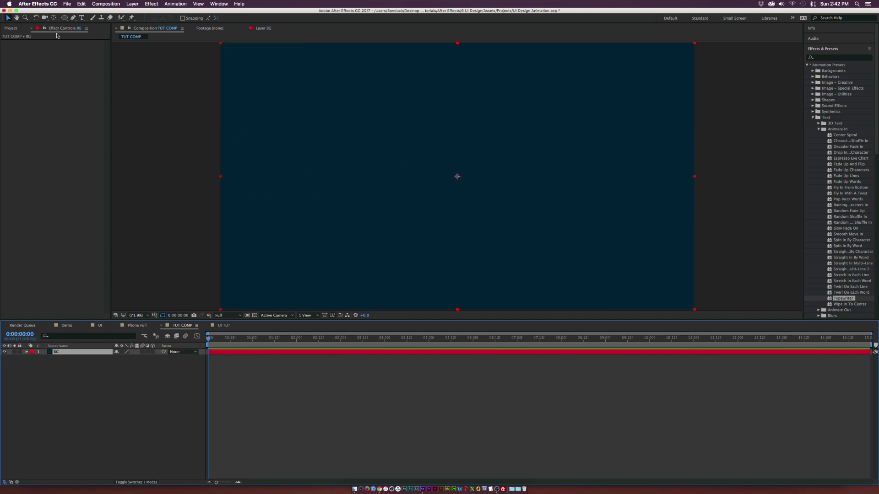
left_click(10, 28)
left_click(29, 130)
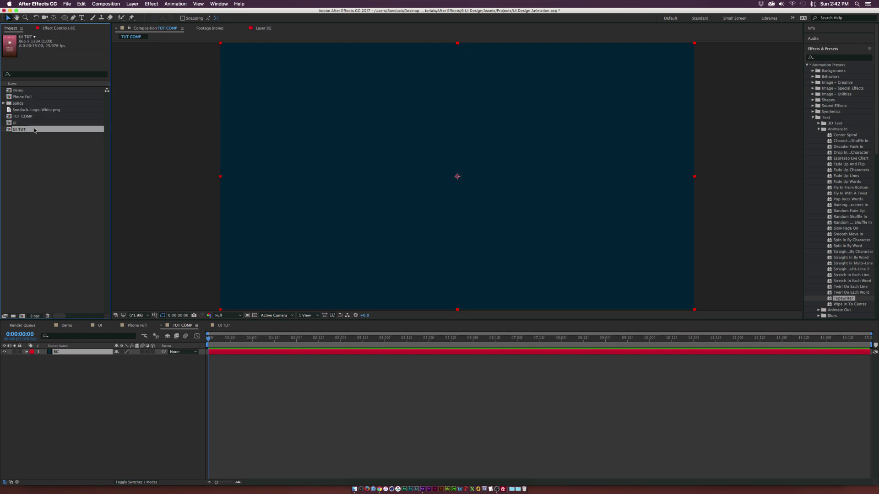
left_click_drag(18, 130, 64, 352)
key("comma")
key("comma")
key("comma")
key("comma")
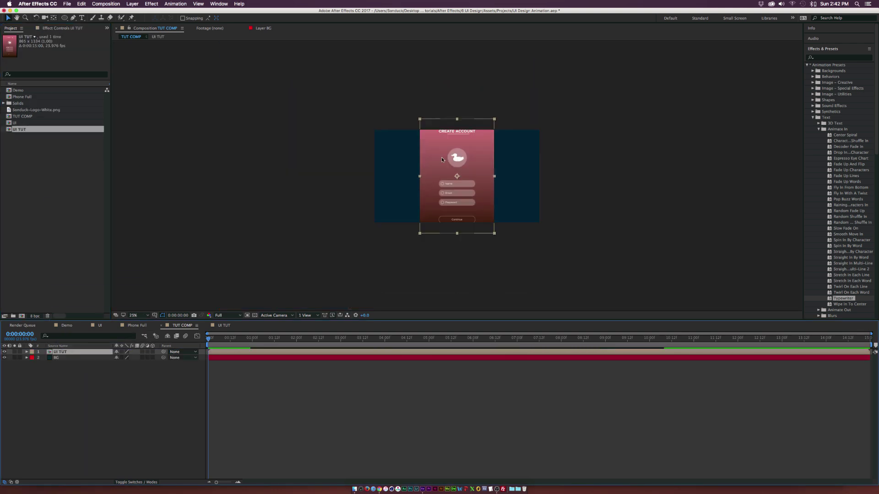
Step: Scale the UI TUT layer down to 40%
key("s")
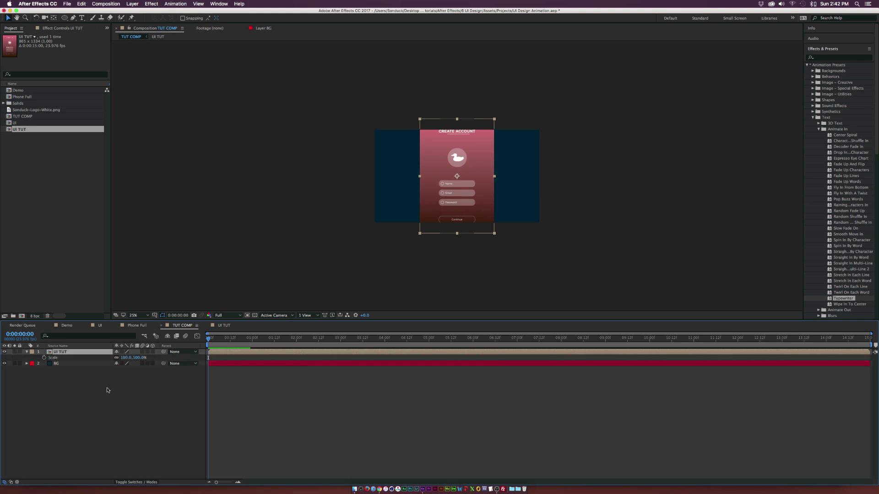
left_click(123, 358)
type("76")
key("Return")
left_click_drag(111, 358, 101, 359)
left_click(110, 406)
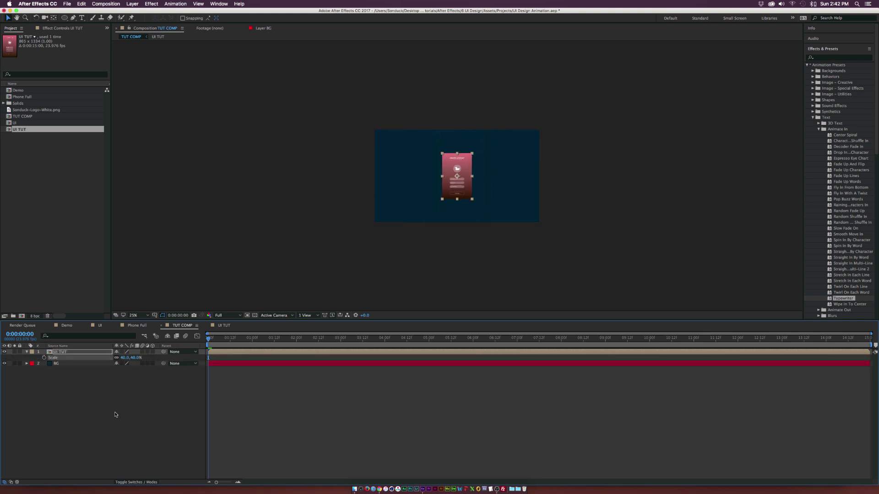
key("period")
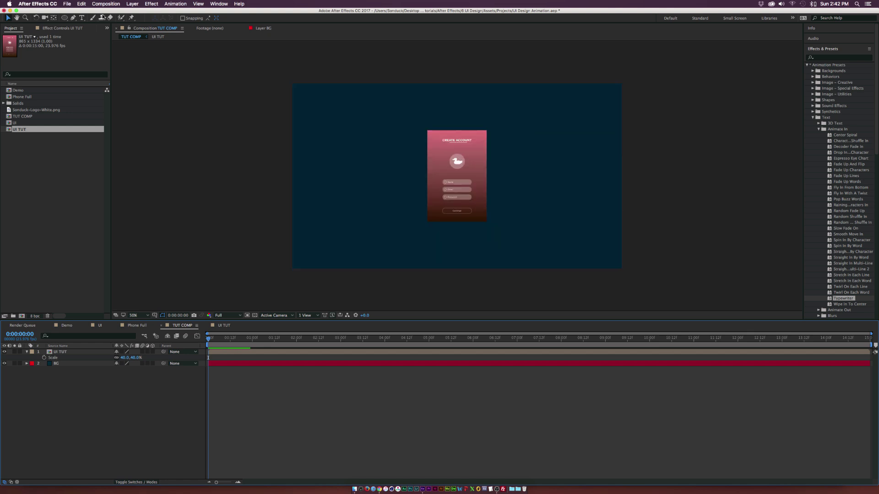
left_click_drag(65, 20, 81, 27)
key("period")
key("period")
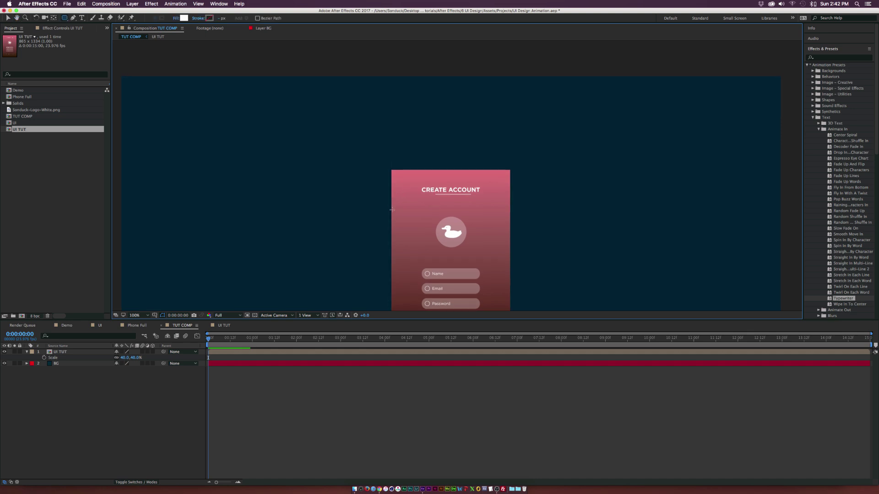
Step: Draw a white rounded rectangle over the top of the UI and round its corners
mouse_move(390, 211)
left_mouse_down()
mouse_move(497, 144)
mouse_move(512, 119)
left_mouse_up()
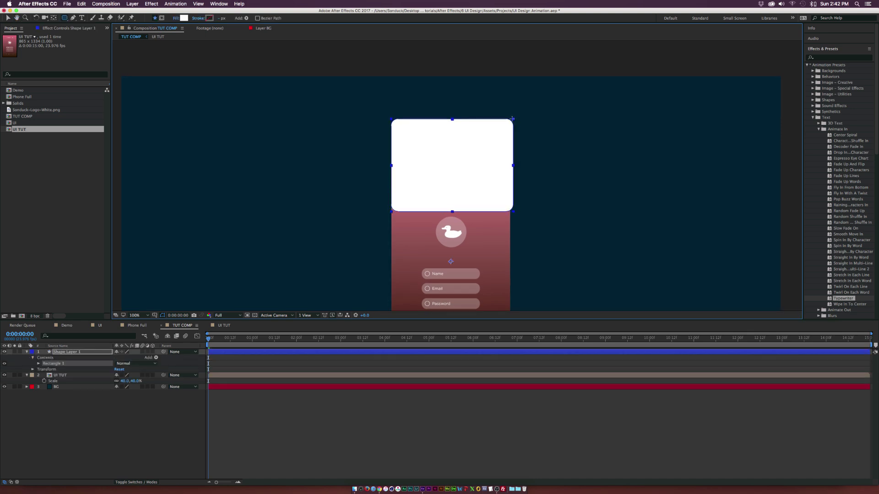
left_click_drag(512, 119, 510, 119)
left_click(38, 364)
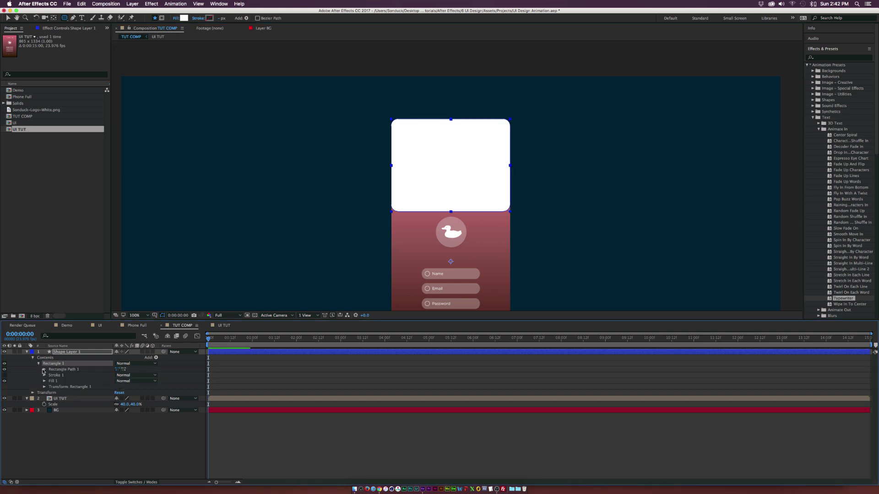
left_click(44, 370)
left_click_drag(119, 386, 136, 387)
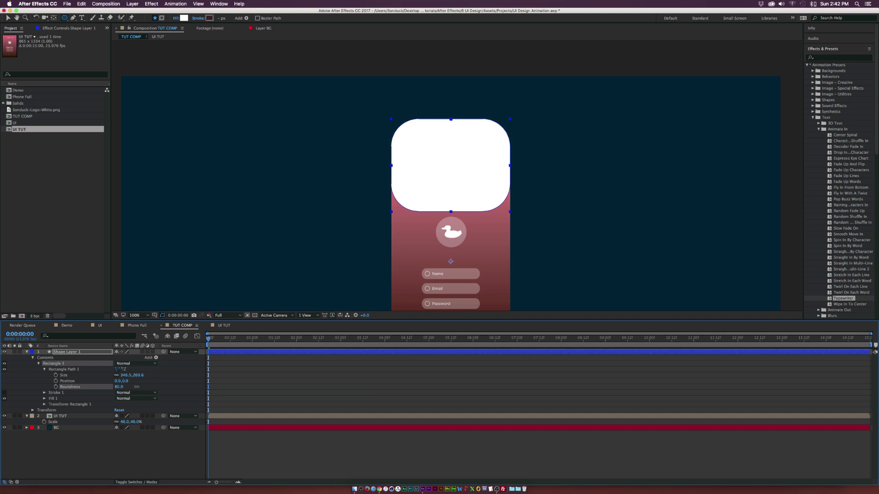
left_click(64, 449)
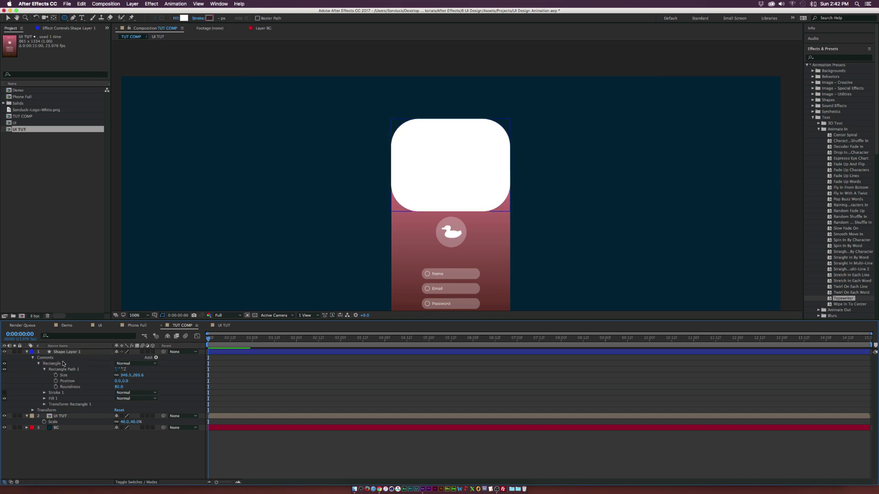
Step: Move the rounded rectangle layer below UI TUT so it sits behind the UI
left_click_drag(64, 353, 65, 425)
left_click(206, 291)
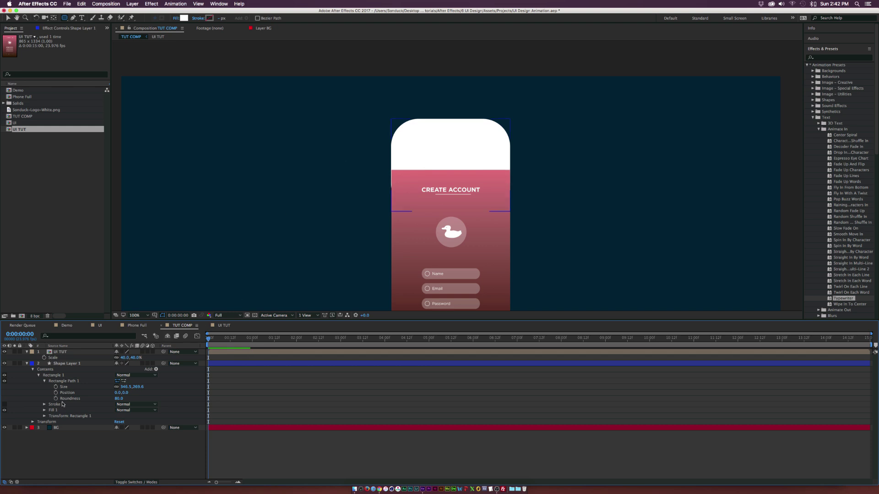
left_click(61, 364)
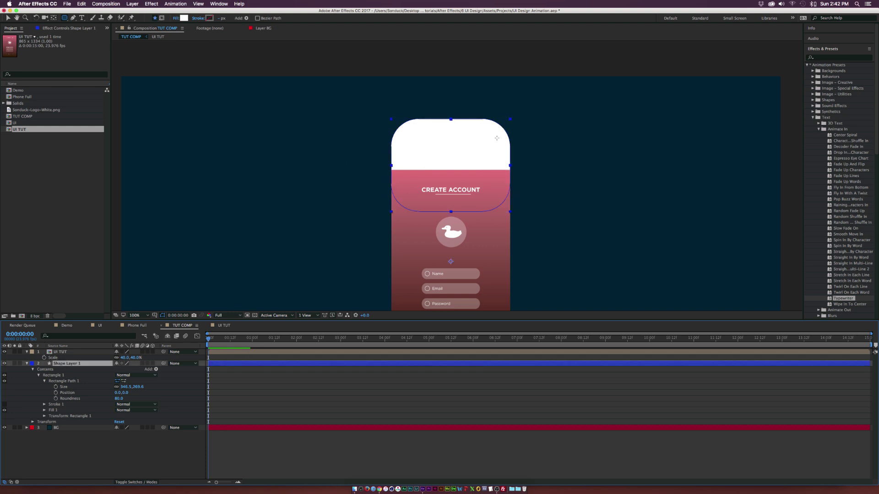
Step: Narrow the rounded rectangle to the UI's width and shift it down to form the phone top
key("period")
key("v")
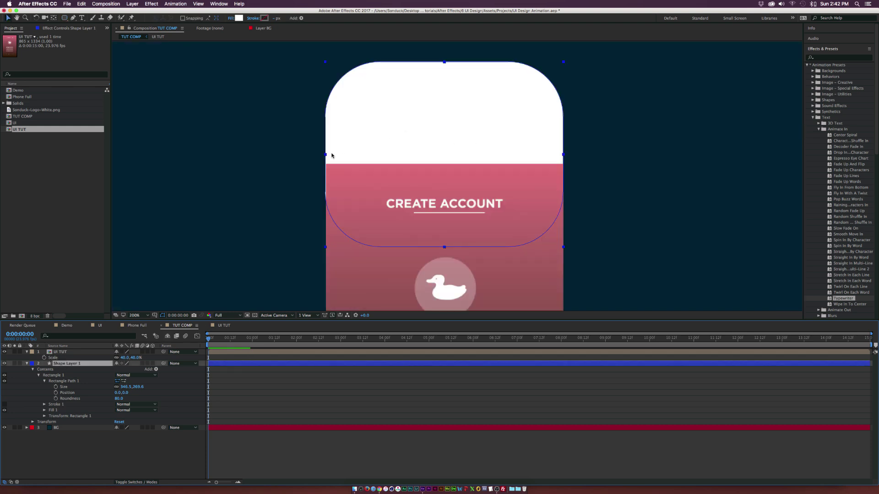
key("period")
left_click_drag(295, 155, 372, 183)
left_click_drag(268, 155, 271, 156)
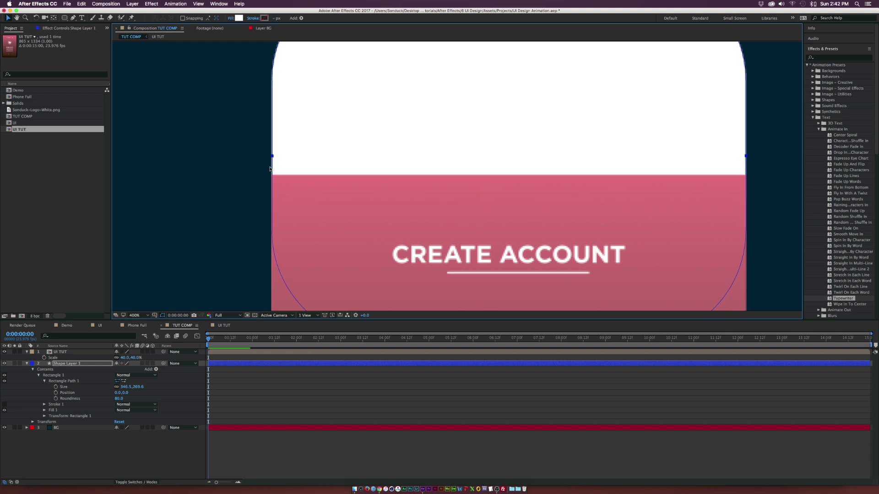
key("comma")
left_click_drag(457, 144, 457, 185)
left_click(249, 181)
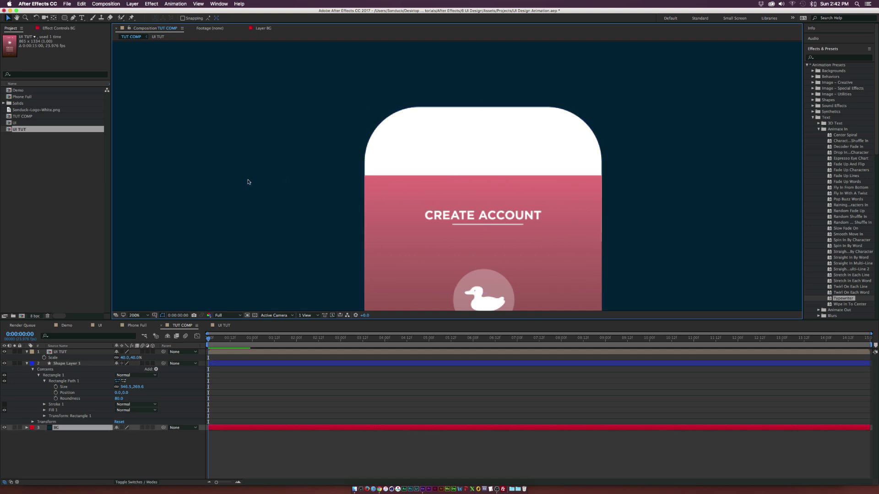
key("comma")
left_click(39, 375)
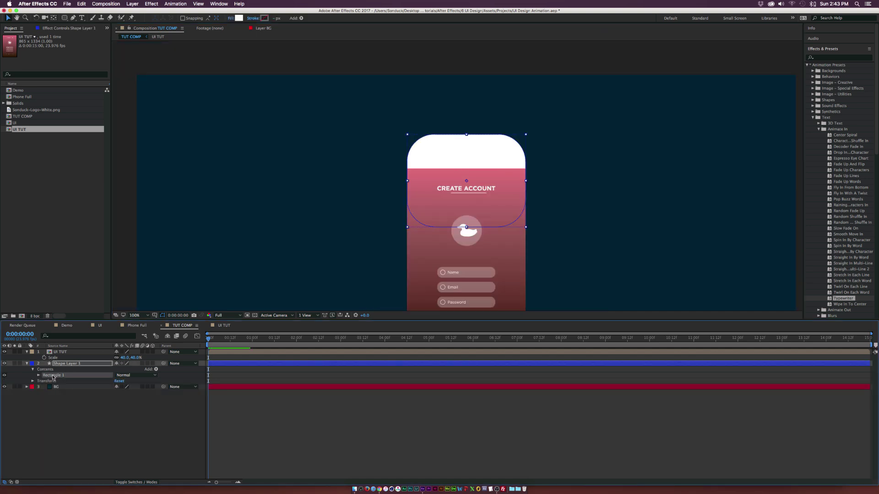
Step: Duplicate the rounded rectangle and move the copy down to form the phone's bottom
key("ctrl+d")
left_click_drag(466, 183, 466, 267)
scroll(488, 184, "down", 5)
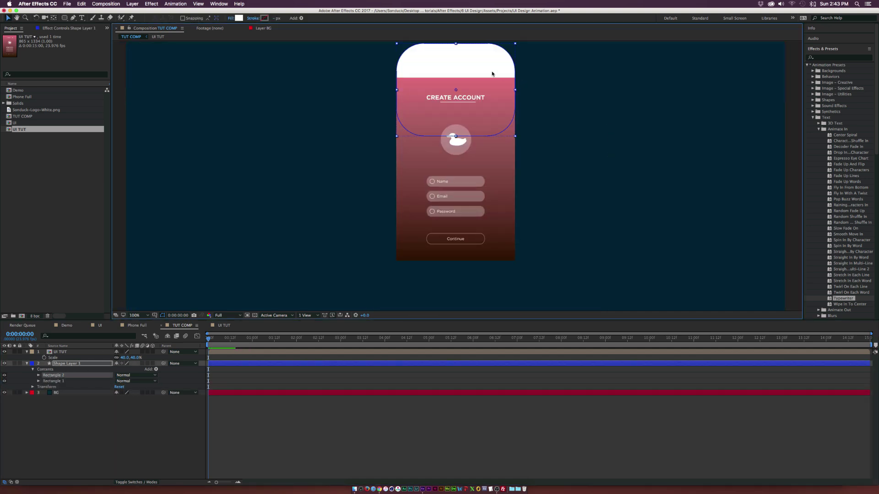
left_click_drag(486, 152, 486, 225)
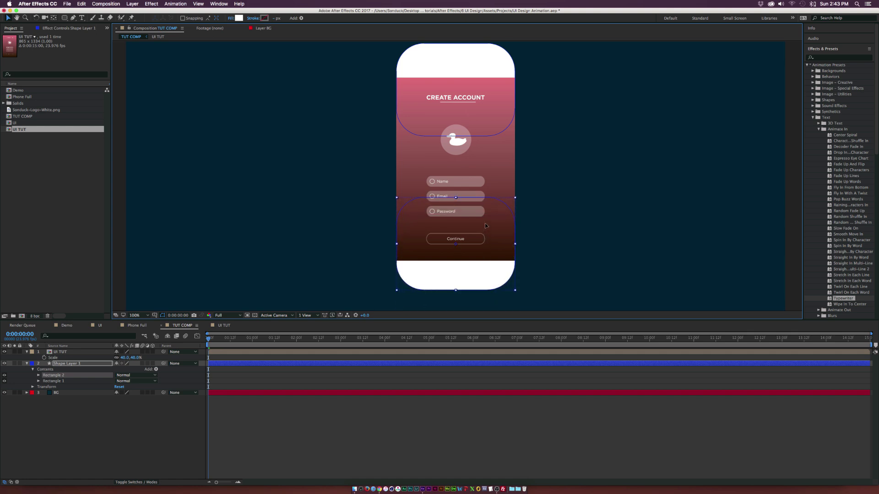
left_click(357, 307)
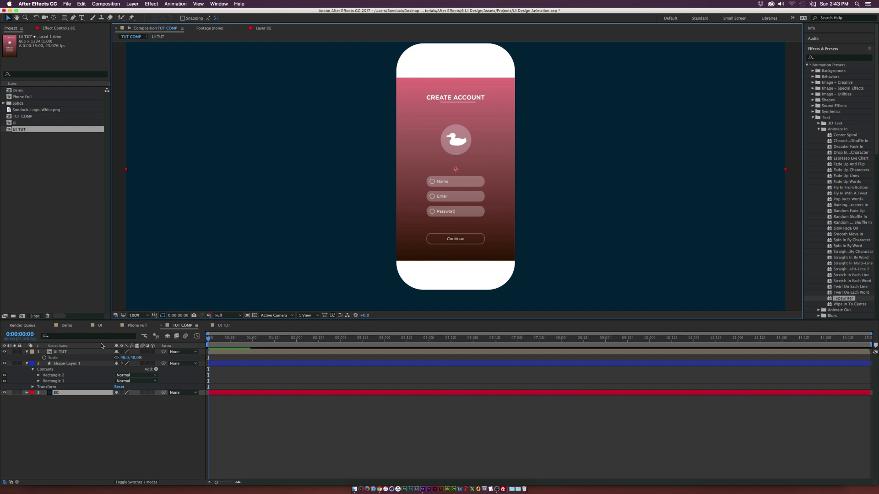
Step: Draw a thin speaker bar in the top header with a dark grey 343434 fill
left_click(78, 363)
left_click(65, 18)
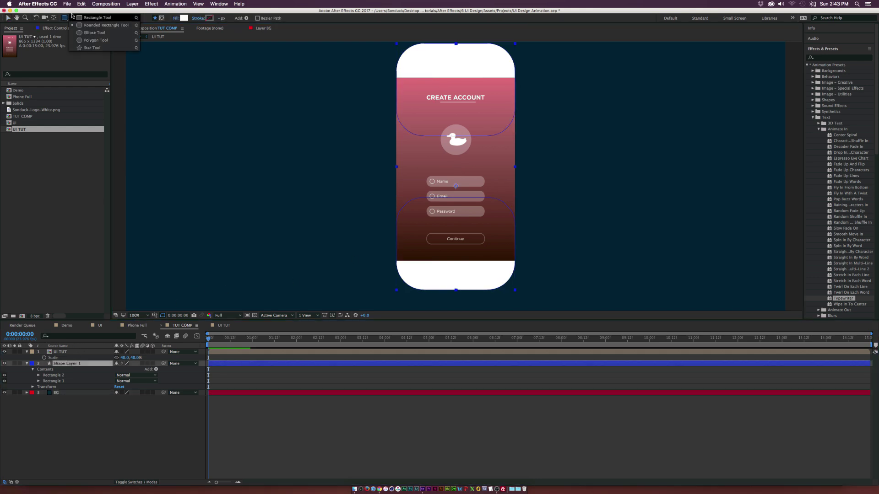
left_click(85, 18)
left_click_drag(617, 98, 582, 160)
left_click_drag(408, 128, 457, 131)
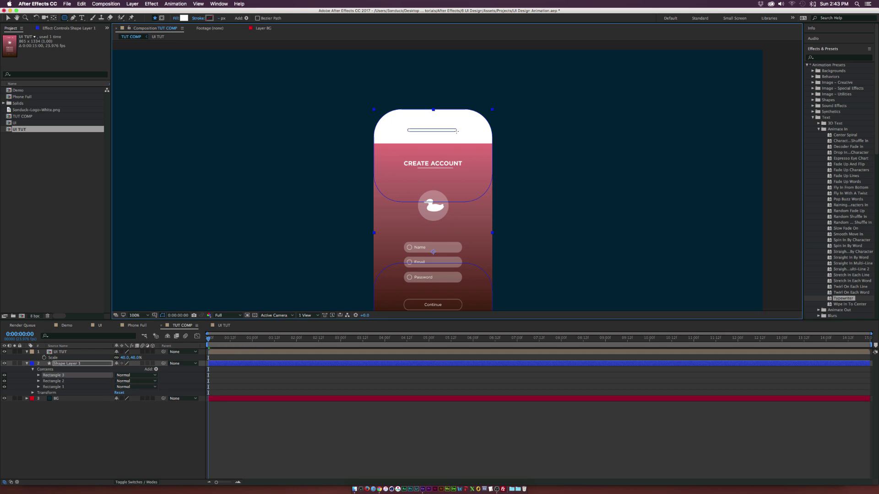
left_click(184, 18)
left_click(11, 142)
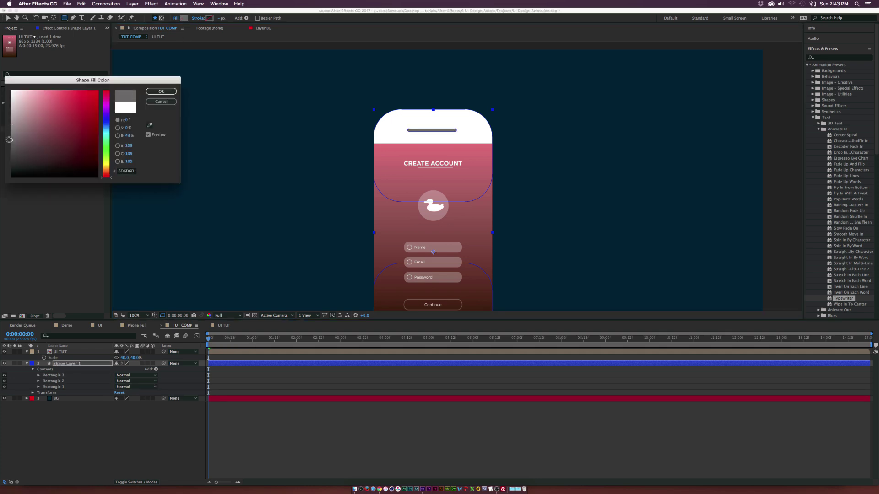
left_click(5, 158)
left_click_drag(5, 158, 8, 160)
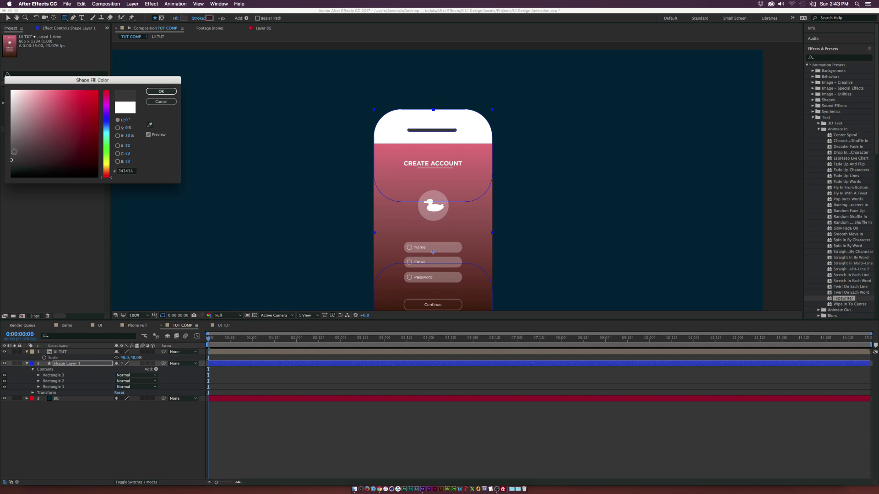
left_click(159, 89)
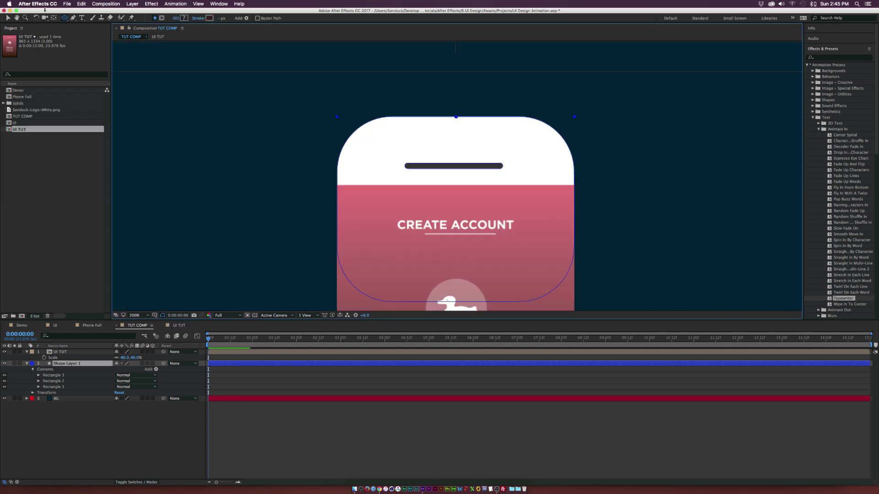
Step: Draw a small centred camera circle above the speaker bar
left_click_drag(68, 22, 94, 35)
left_click_drag(456, 140, 468, 159)
left_click(7, 18)
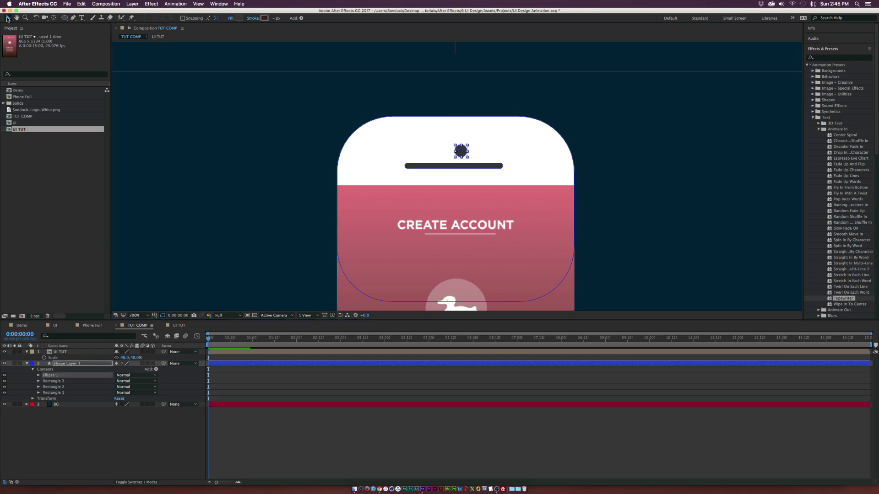
left_click_drag(462, 152, 457, 152)
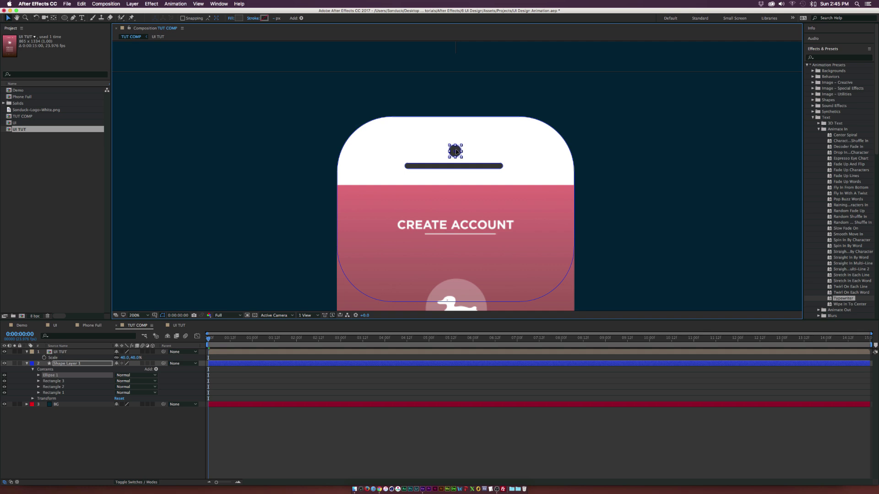
left_click(631, 222)
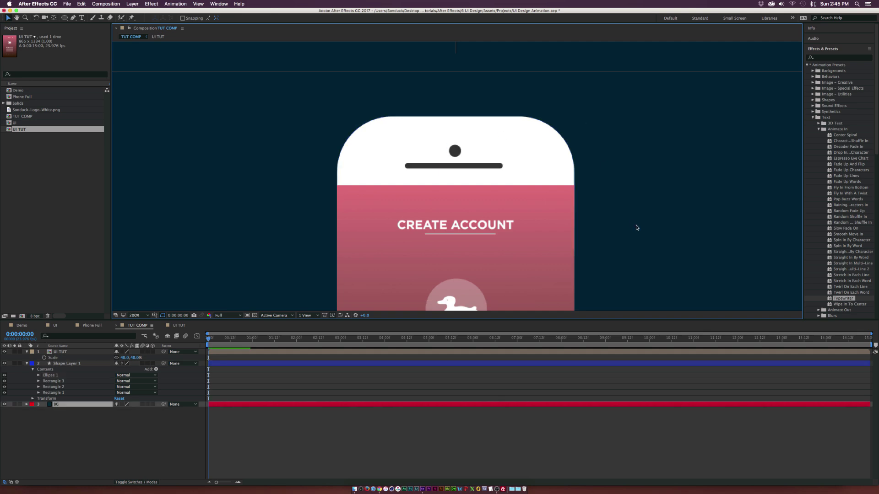
Step: Draw a dark round home button in the bottom bezel on Shape Layer 1
key("comma")
left_click_drag(636, 226, 576, 112)
left_click_drag(65, 17, 86, 33)
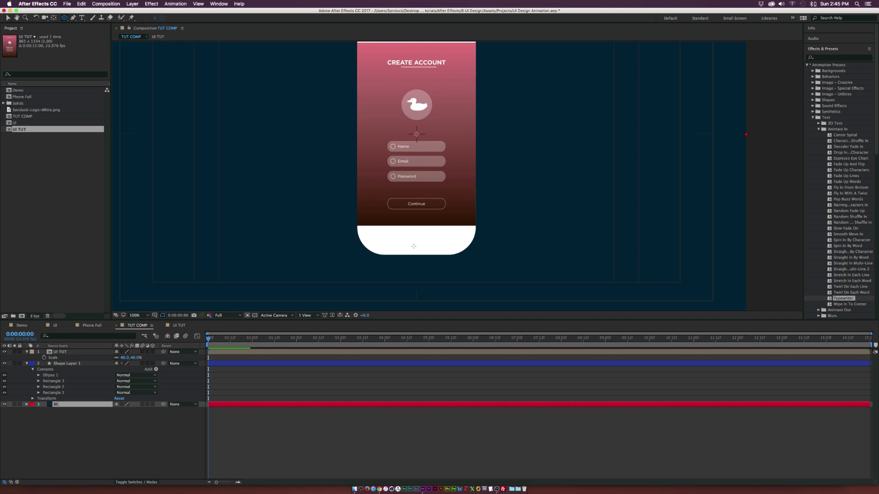
left_click_drag(414, 246, 418, 245)
key("cmd+z")
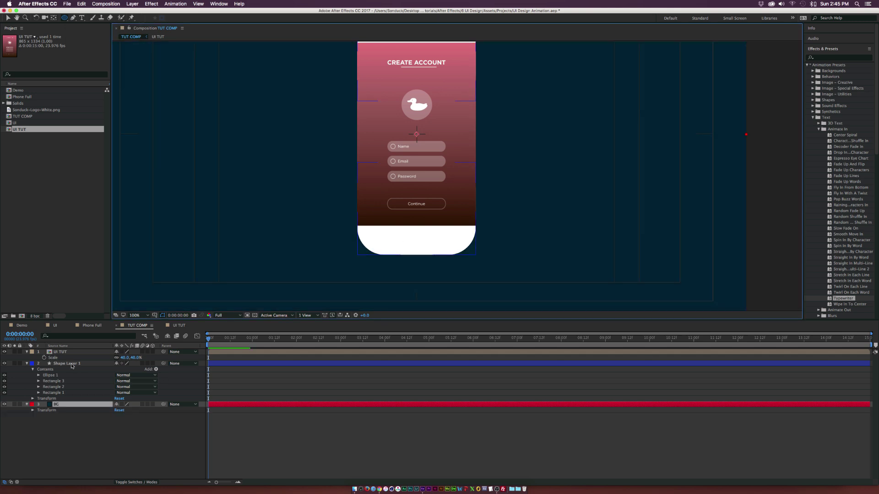
left_click(69, 364)
mouse_move(414, 242)
left_mouse_down()
mouse_move(429, 255)
mouse_move(421, 241)
left_mouse_up()
key("v")
left_click(27, 363)
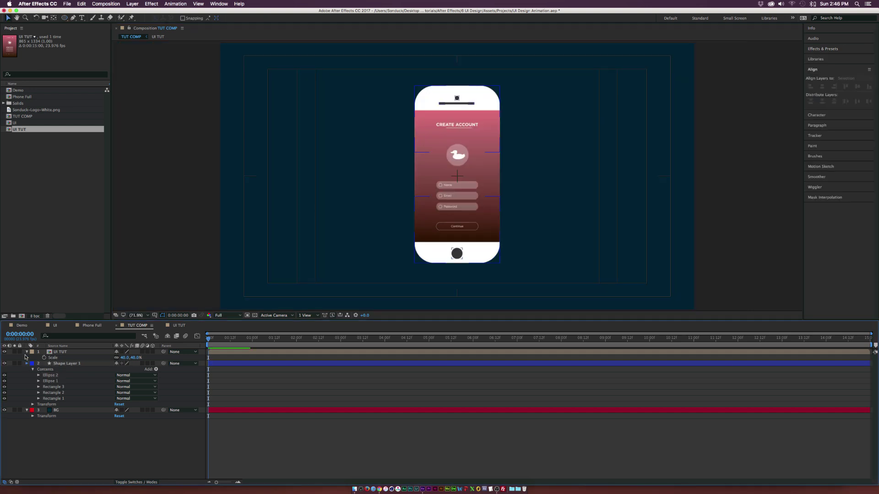
left_click(27, 352)
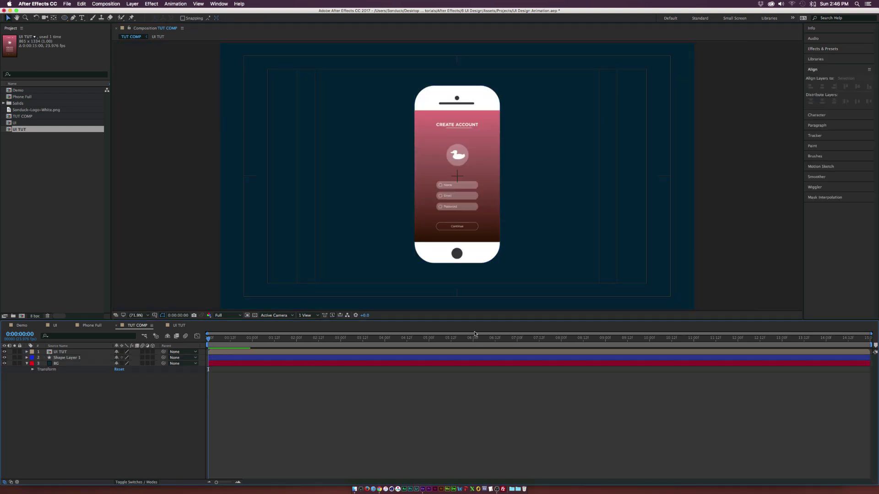
Step: Preview the animation to about three seconds and hide the safe guides
left_click_drag(214, 339, 210, 342)
key("'")
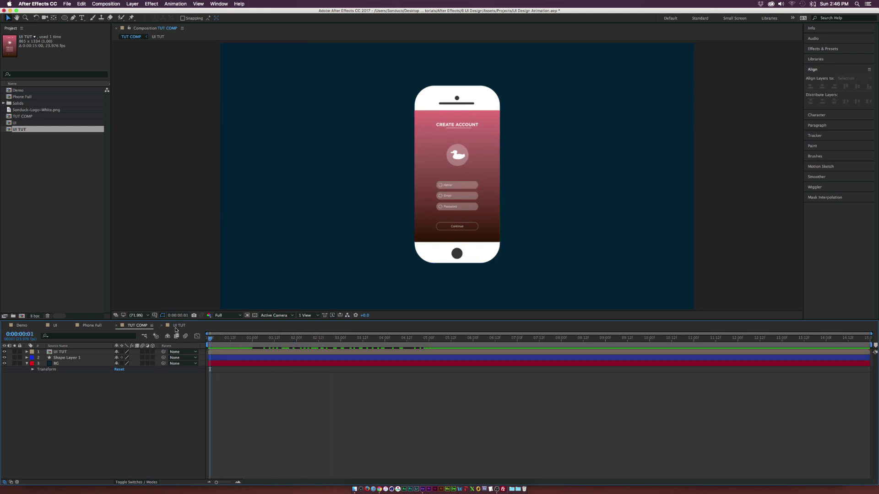
left_click(177, 327)
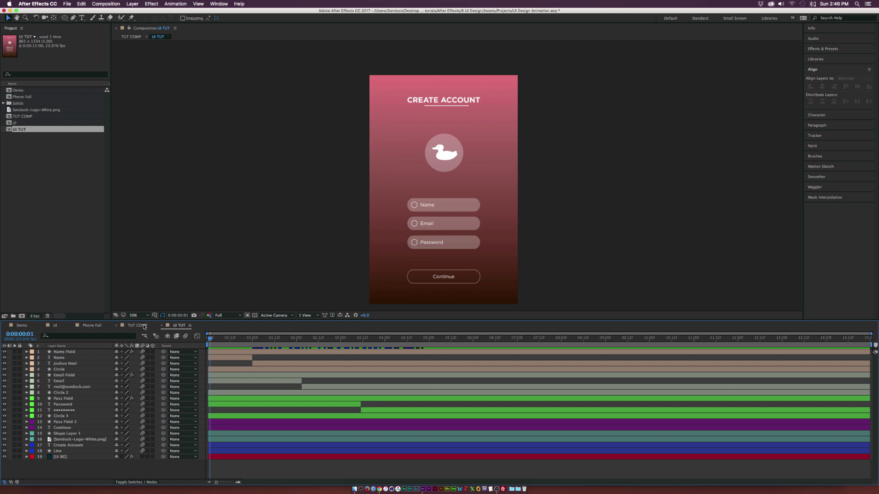
Step: Pre-compose the UI TUT and Shape Layer 1 layers into a composition named 'Mobile Device'
left_click(138, 326)
left_click(65, 352)
left_click(55, 359)
left_click(59, 353, "shift")
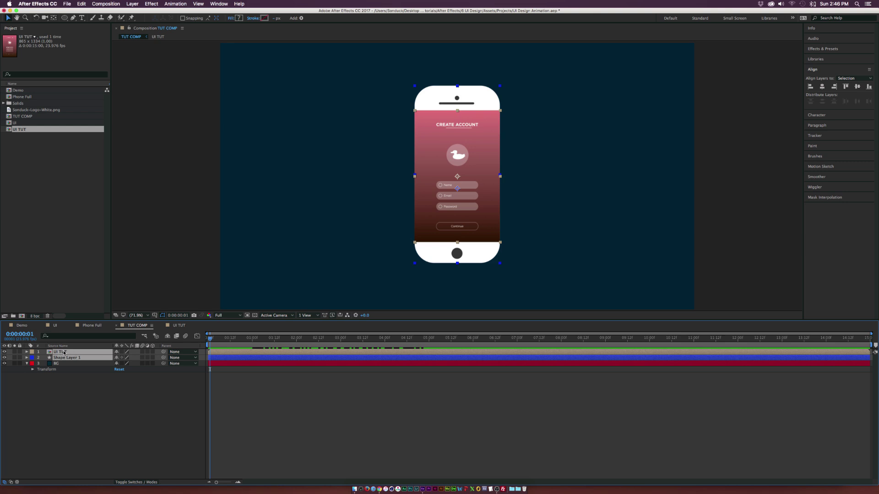
left_click(132, 3)
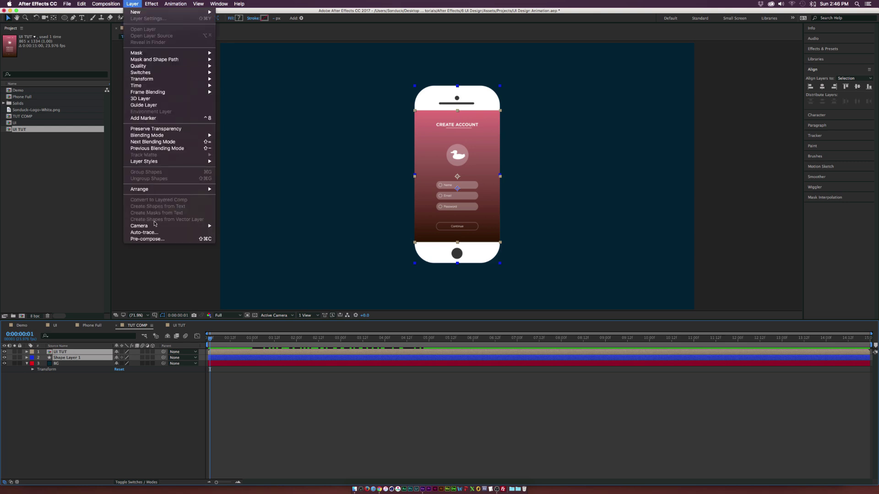
left_click(147, 239)
type("Mobile Device")
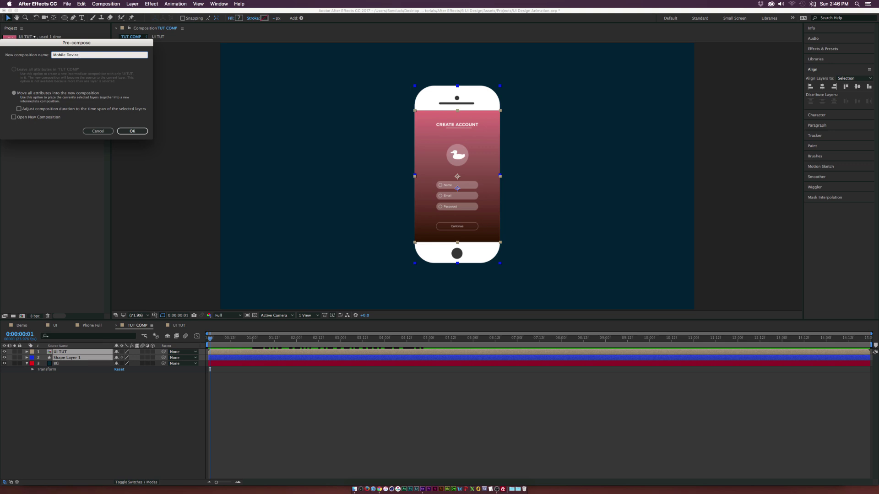
key("Return")
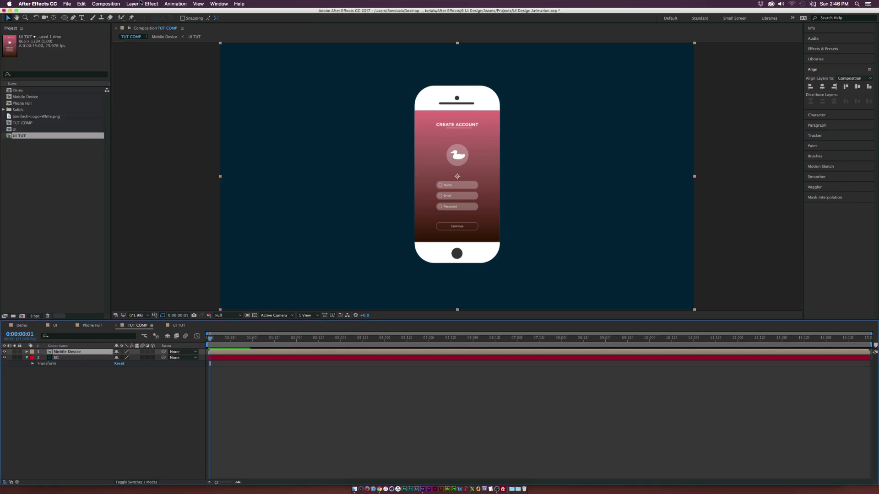
Step: Apply a Drop Shadow to Mobile Device with distance 7.0, opacity 61% and softness 77.0
left_click(152, 4)
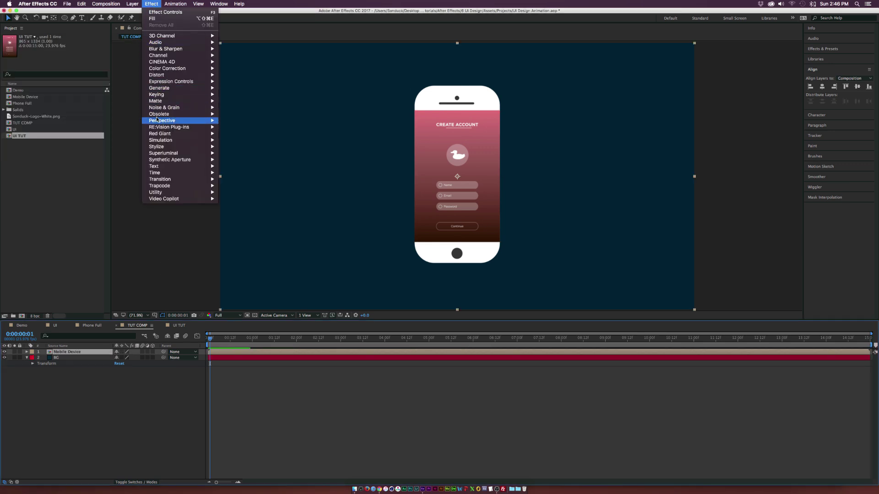
mouse_move(183, 121)
left_click(264, 174)
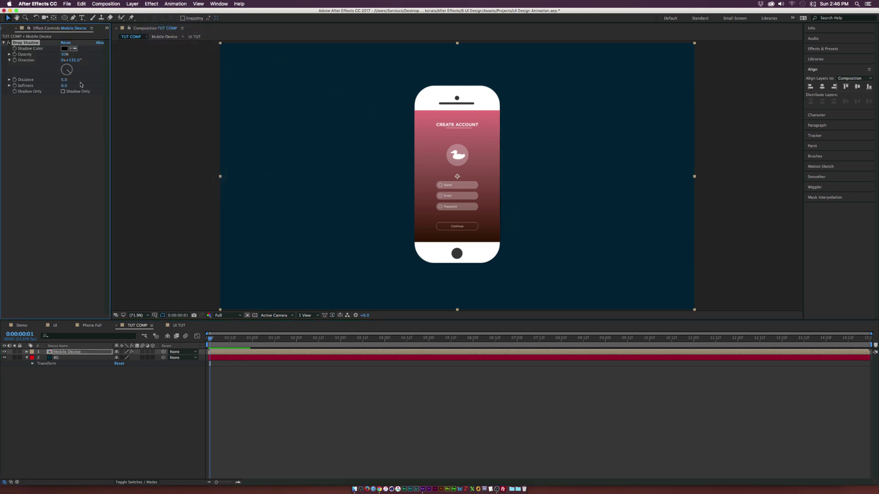
left_click_drag(62, 79, 92, 86)
left_click_drag(65, 54, 73, 55)
left_click(80, 352)
key("Home")
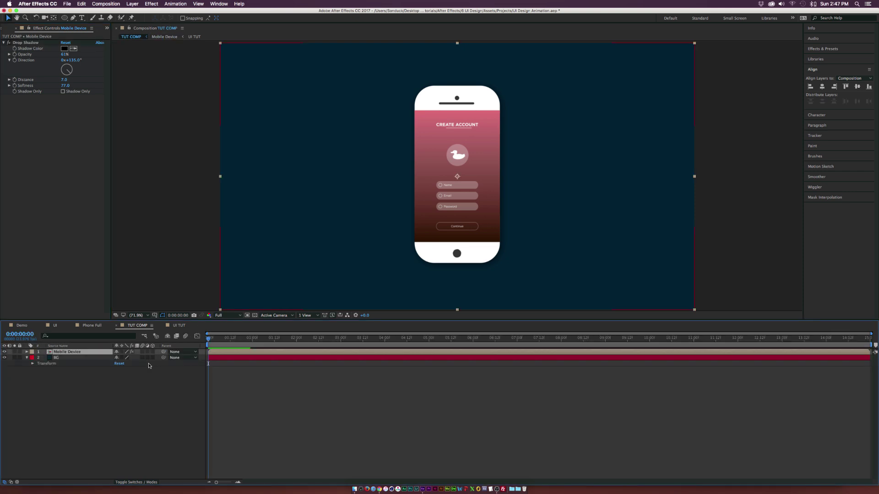
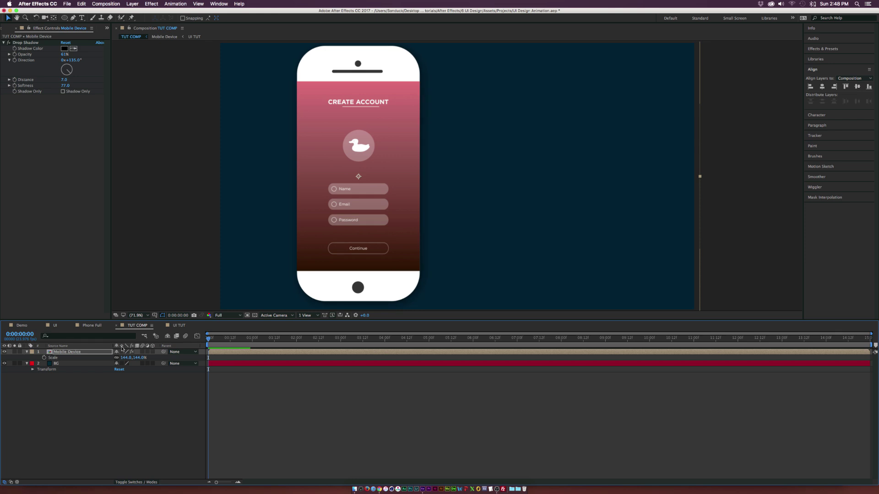
Step: Enable Collapse Transformations on the phone and add opening Scale and Position keyframes, shifted to about 0:12
left_click(122, 352)
left_click_drag(230, 349, 205, 349)
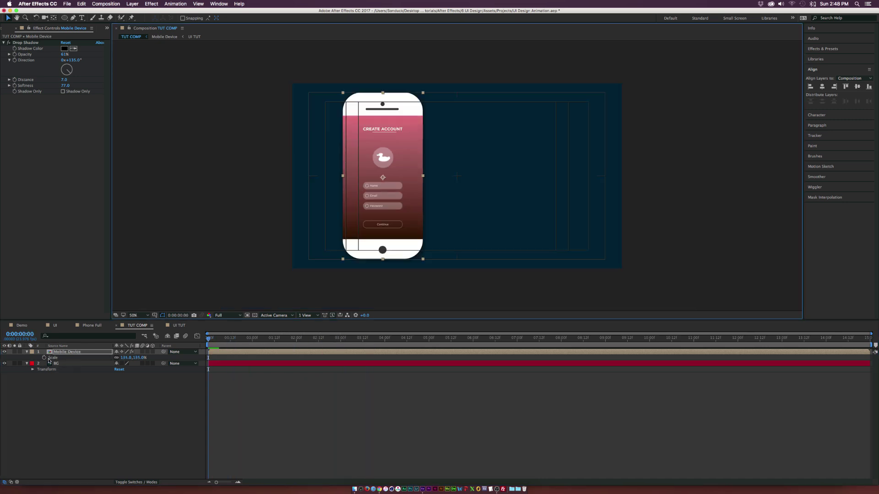
left_click(43, 358)
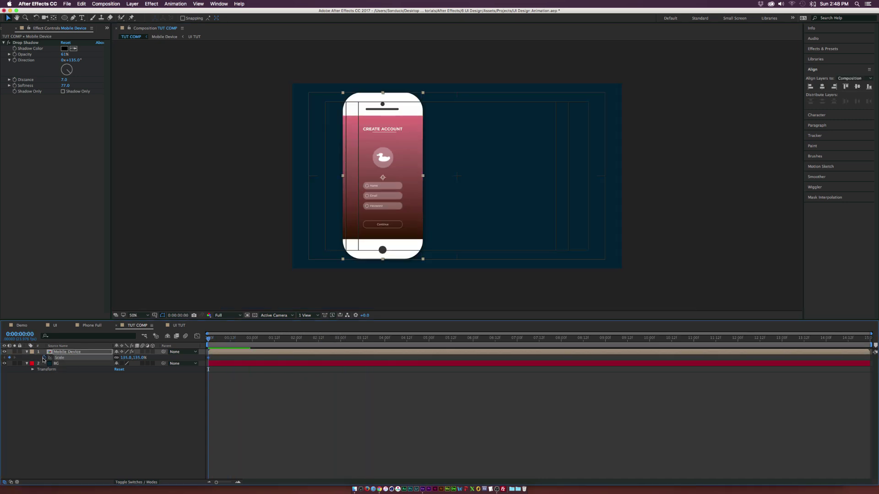
key("shift+p")
left_click(43, 357)
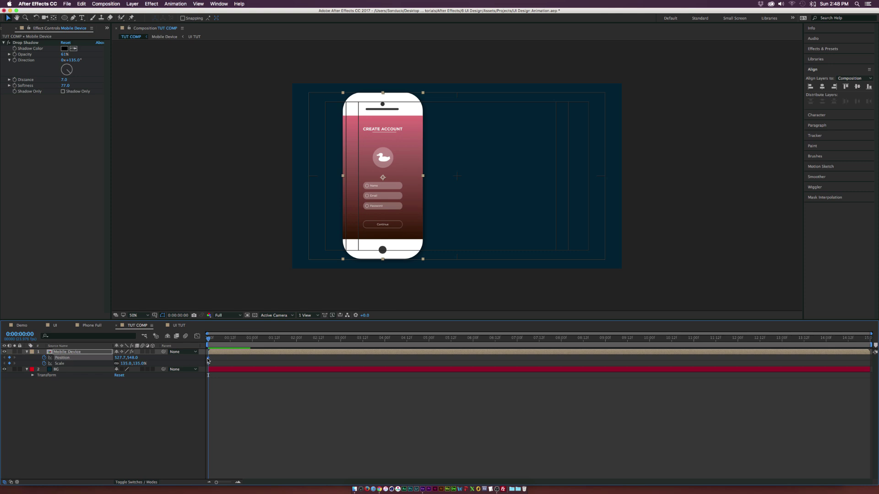
left_click_drag(206, 360, 252, 363)
left_click_drag(121, 358, 183, 364)
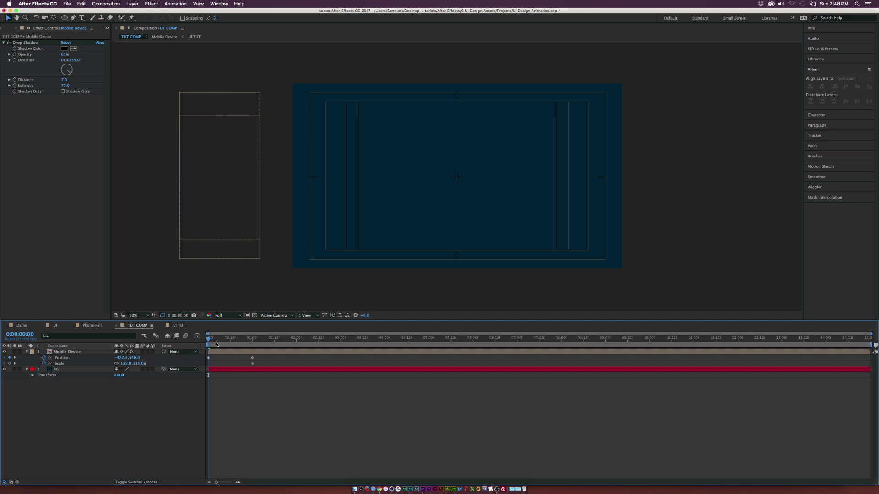
Step: Hold the phone with Position and Scale keyframes at 2:00, then enlarge it to 193% at 3:02
key("space")
left_click_drag(270, 343, 296, 342)
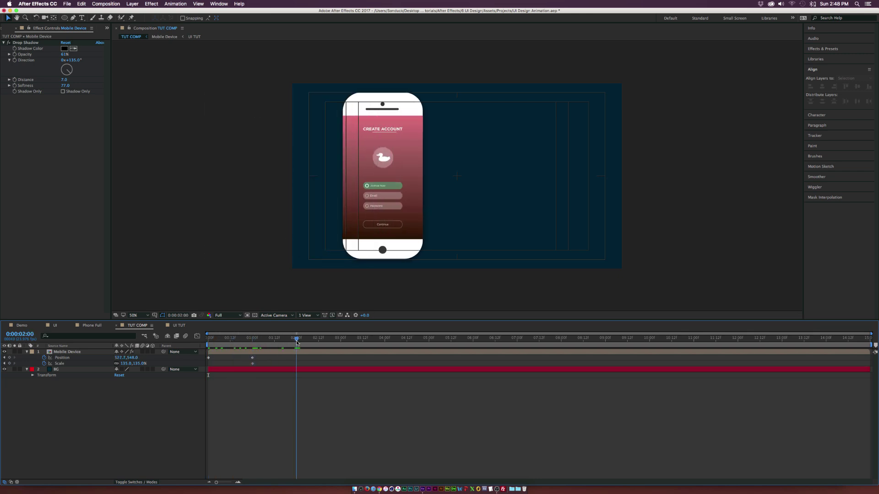
left_click(10, 357)
left_click(9, 363)
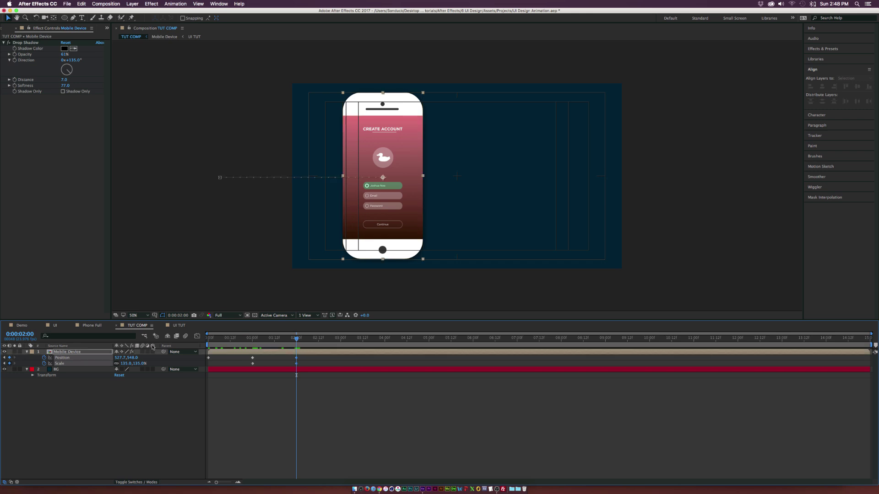
left_click_drag(312, 339, 344, 340)
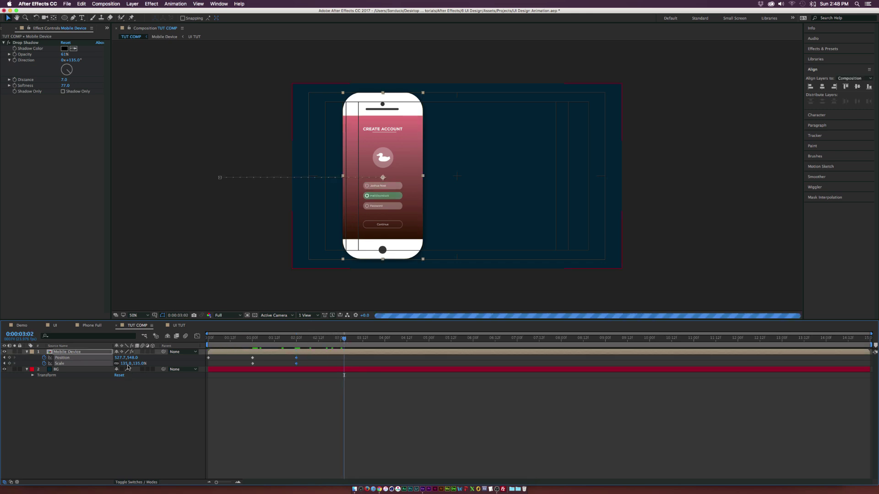
left_click_drag(125, 363, 222, 357)
left_click_drag(320, 343, 406, 344)
Step: Shrink the phone to 120% at 4:11, keyframe Position, and slide it right by 5:08
left_click_drag(133, 363, 102, 365)
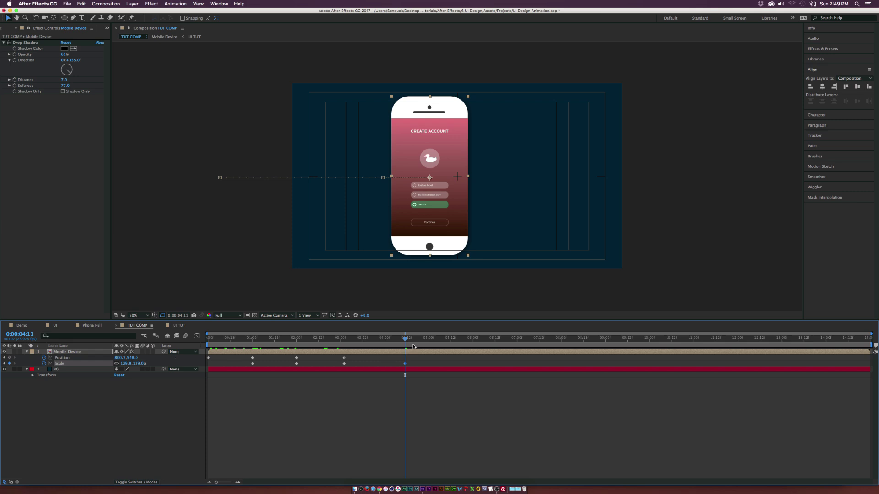
left_click_drag(426, 341, 444, 341)
key("alt+shift+p")
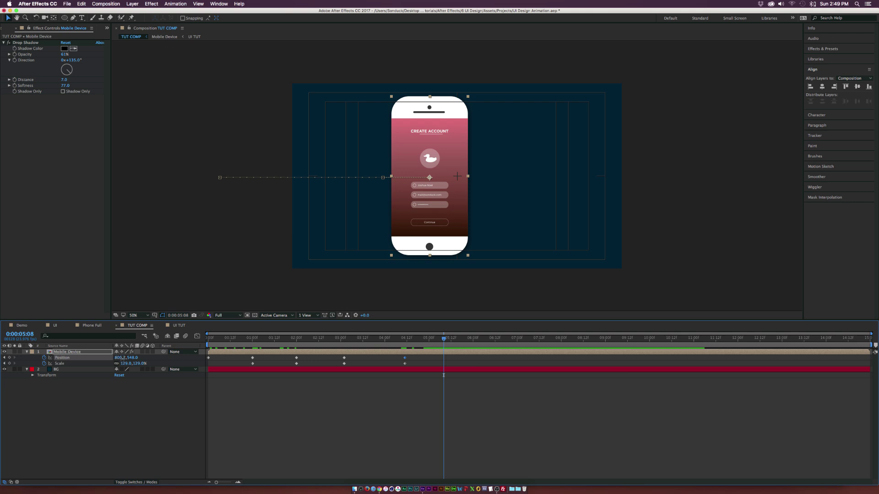
left_click_drag(122, 358, 377, 353)
left_click_drag(445, 341, 344, 349)
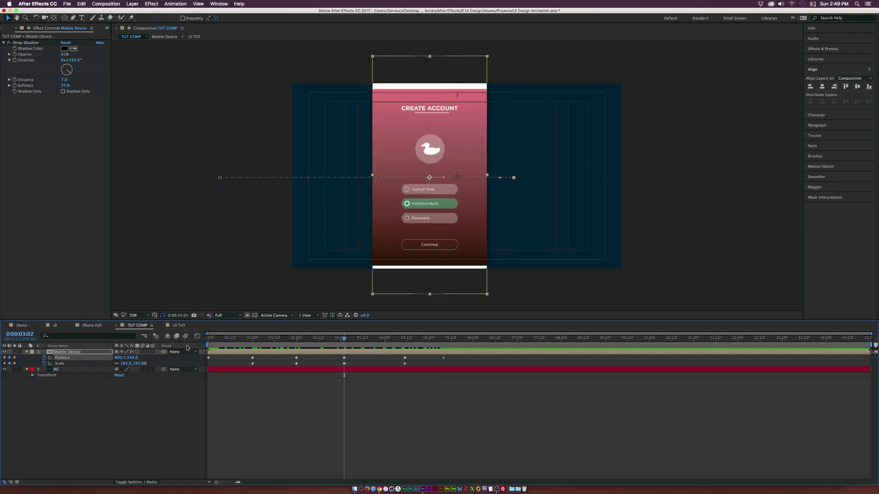
key("space")
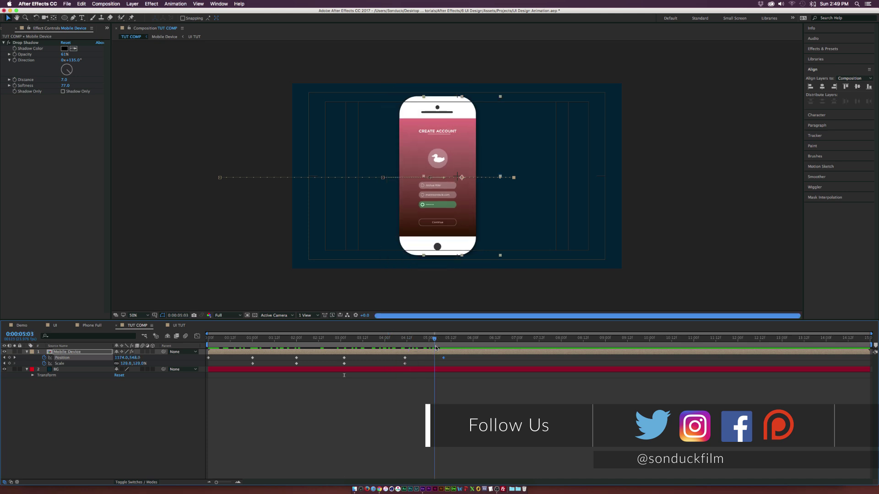
key("space")
Step: Check the Mobile Device and UI TUT pre-comps, return to TUT COMP, and preview TUT COMP.mov
left_click(73, 352)
double_click(72, 352)
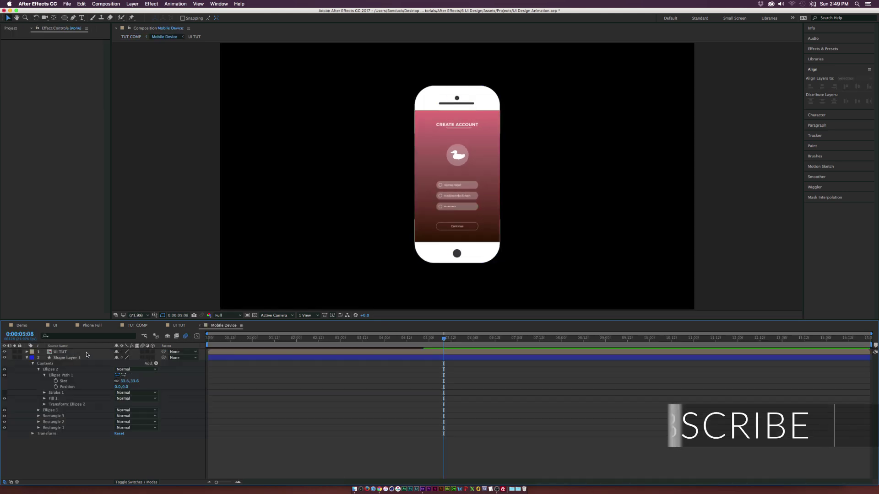
double_click(68, 352)
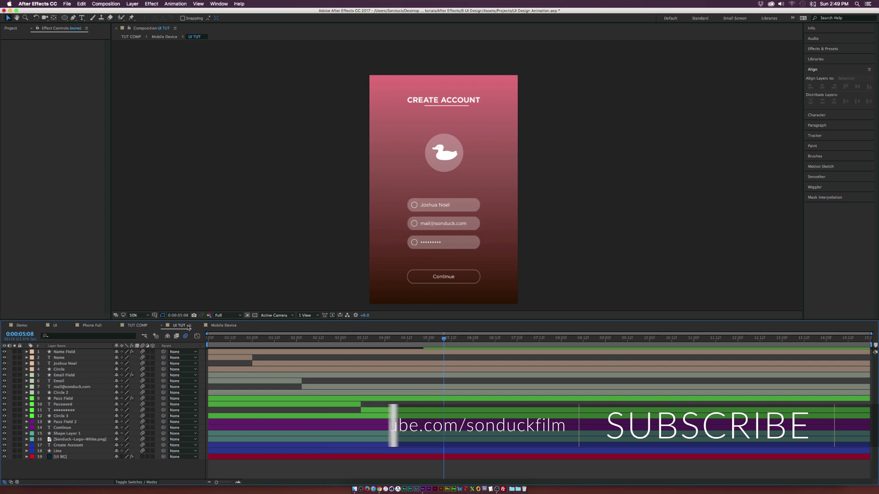
left_click(137, 326)
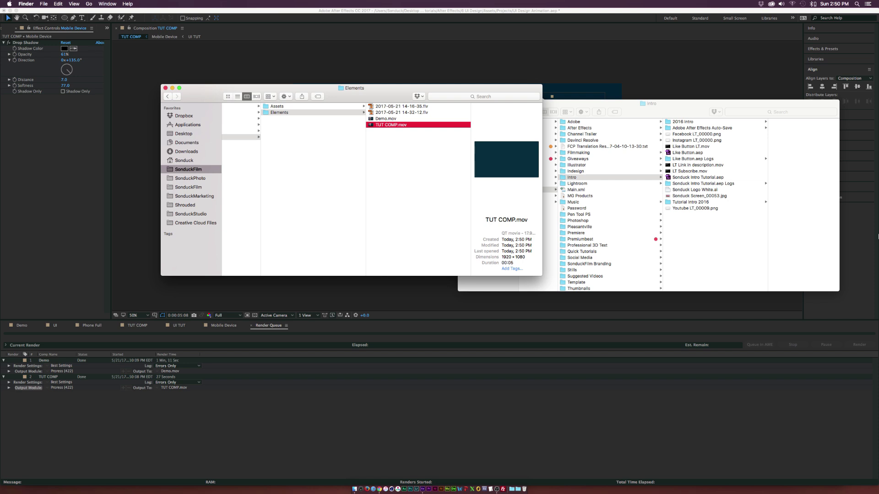
key("space")
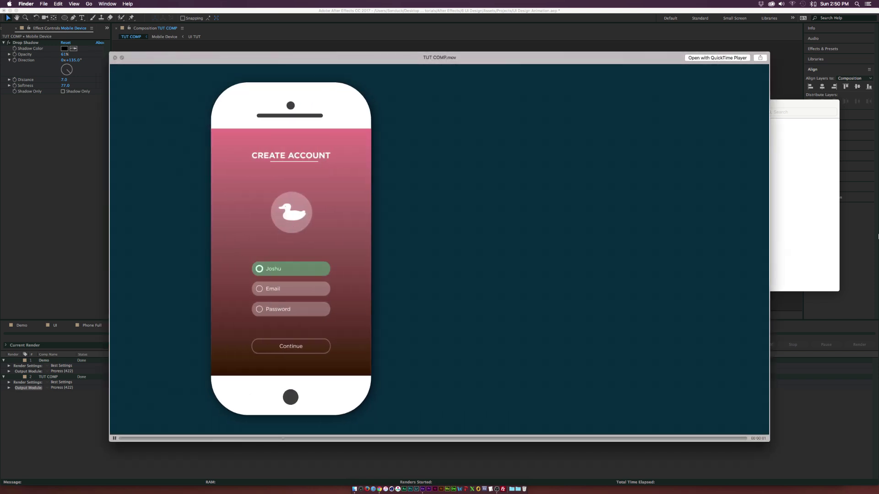